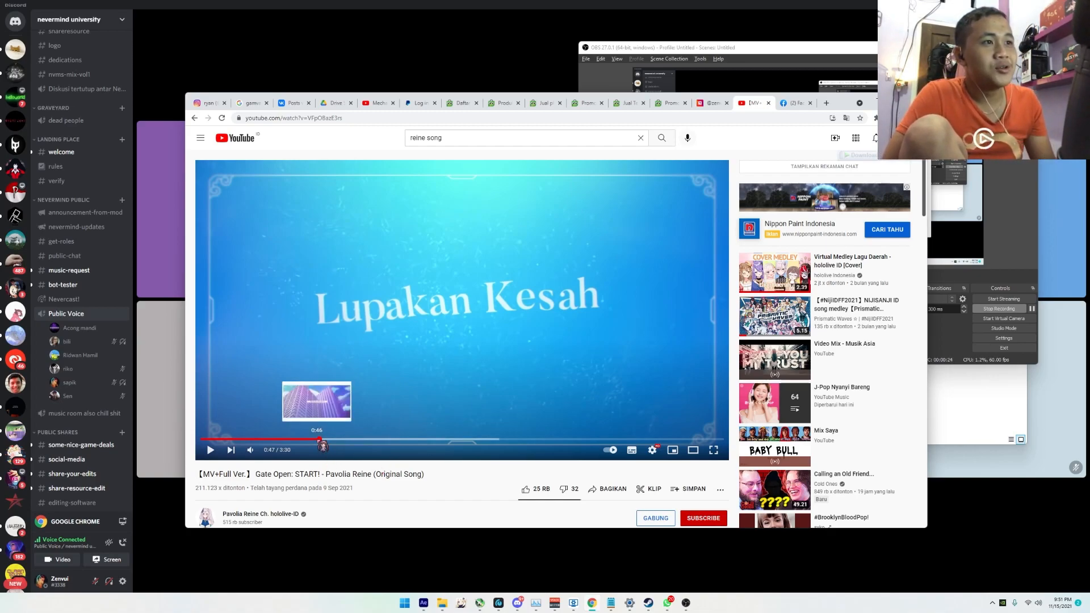
Replay the lyric particle burst in the music video from about 0:46 and pause it at 0:49
click(320, 441)
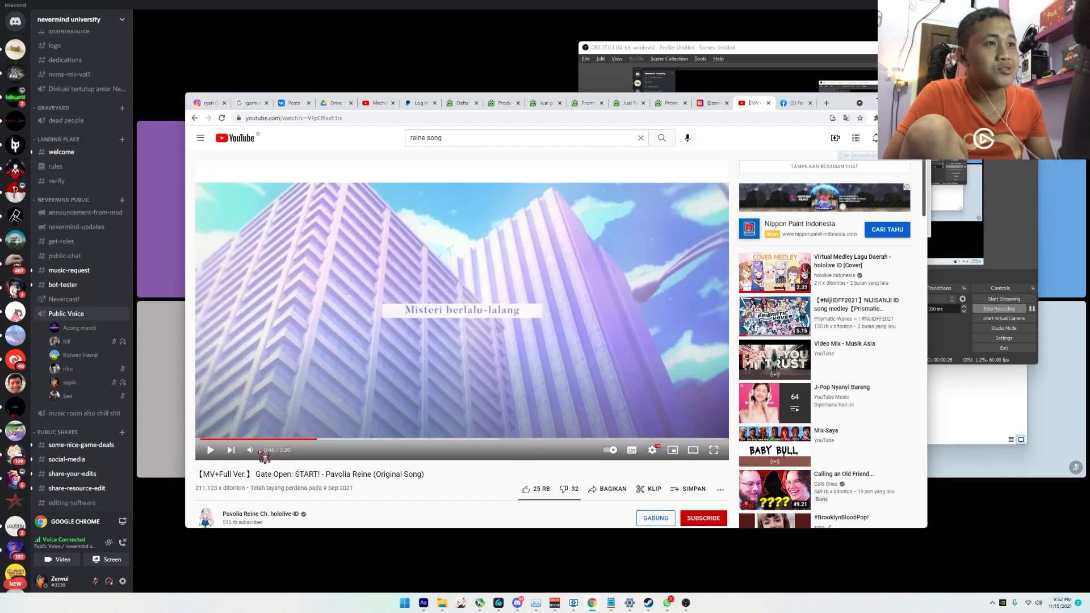
click(210, 450)
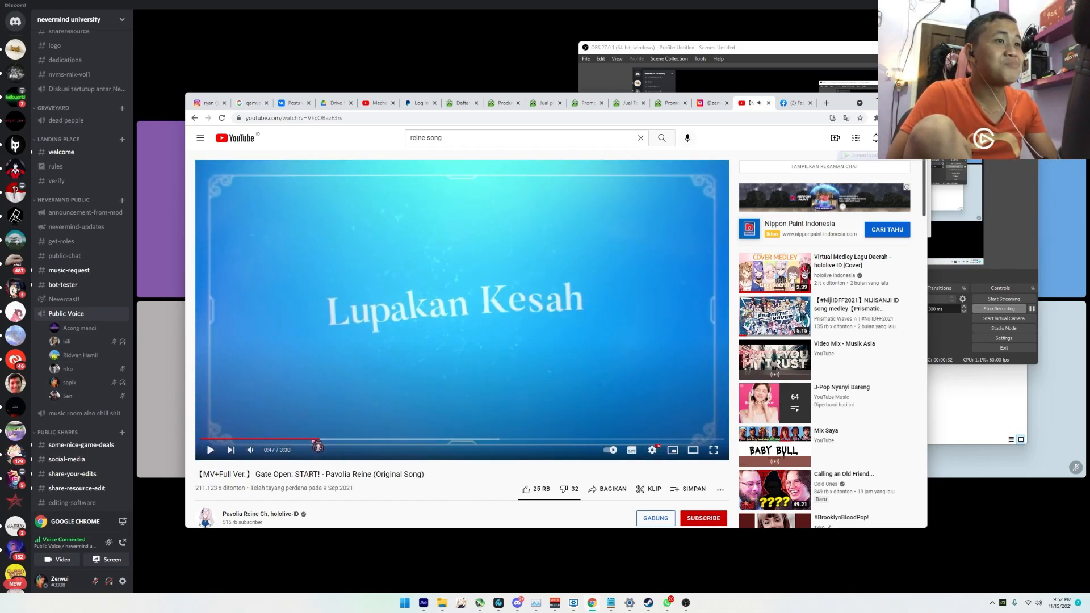
click(318, 440)
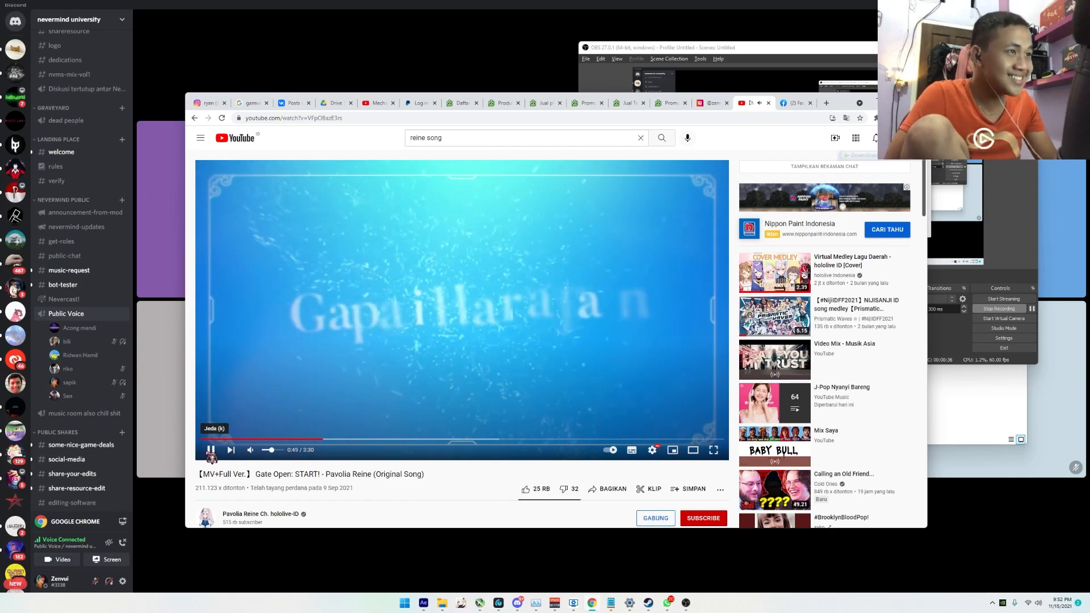
click(211, 451)
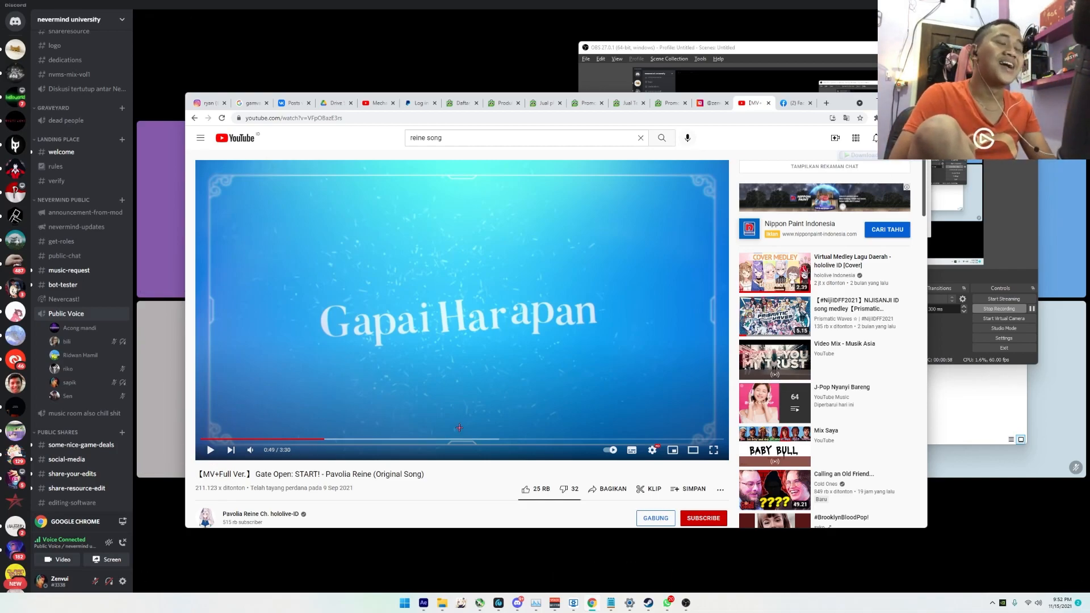
Switch to After Effects, preview the White Solid 1 particle composition and compare it with the paused YouTube reference
mouse_move(430, 610)
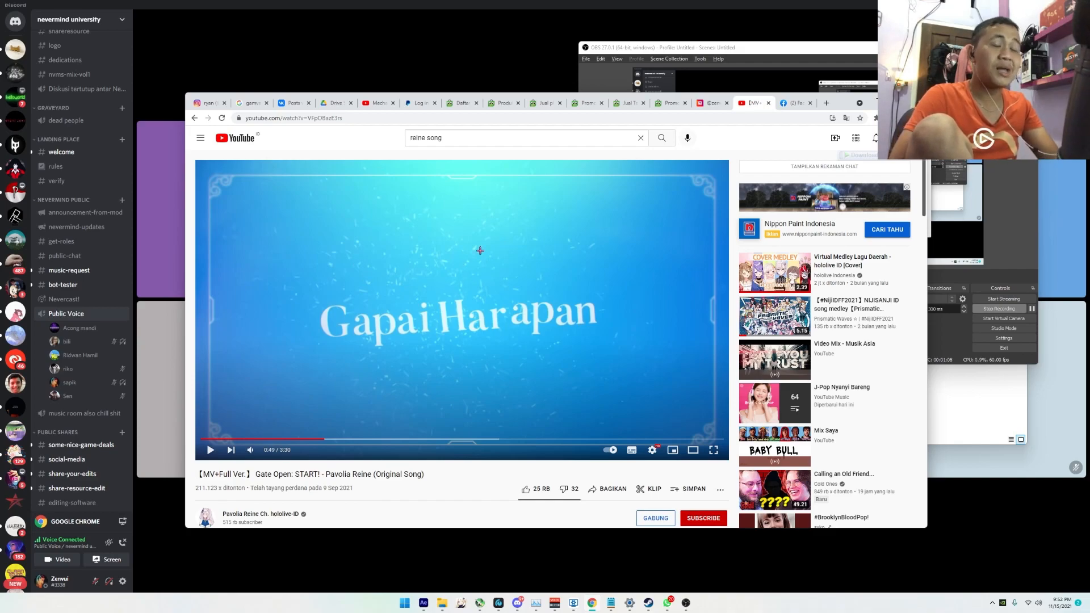
click(424, 603)
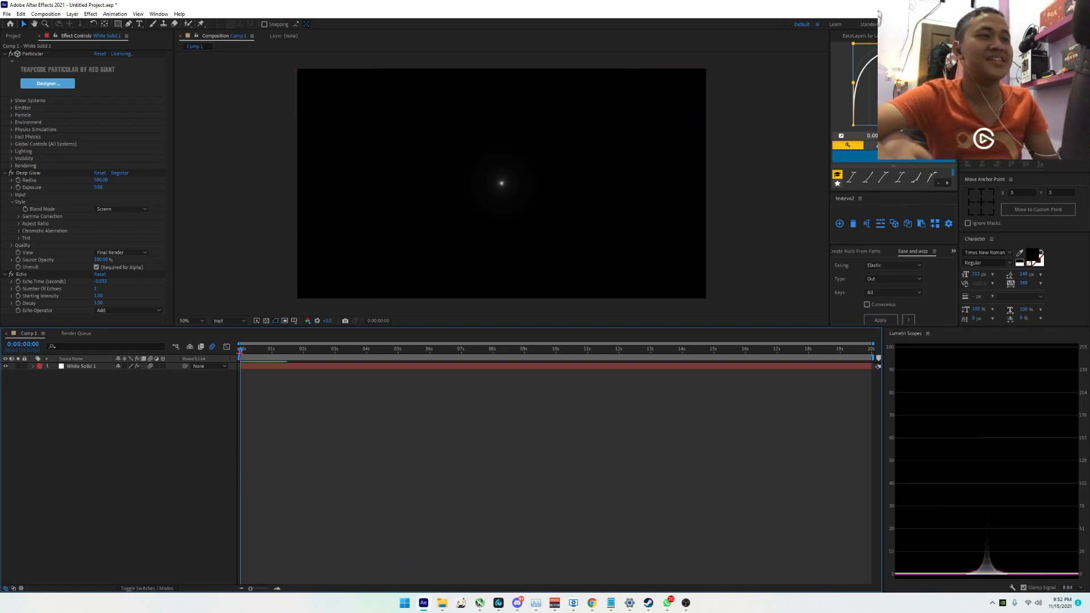
key(space)
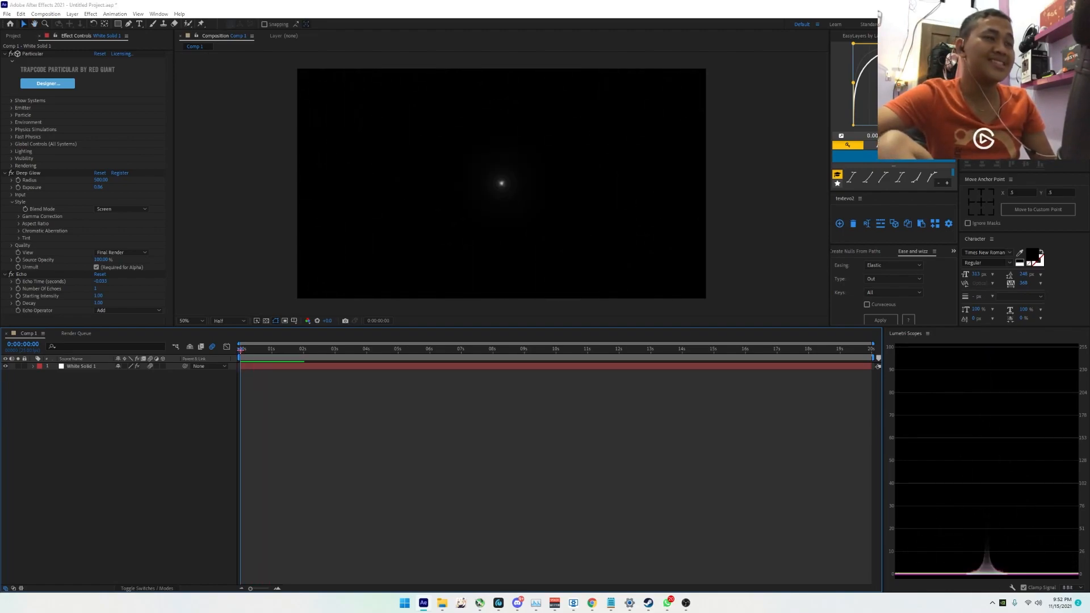
key(alt+Tab)
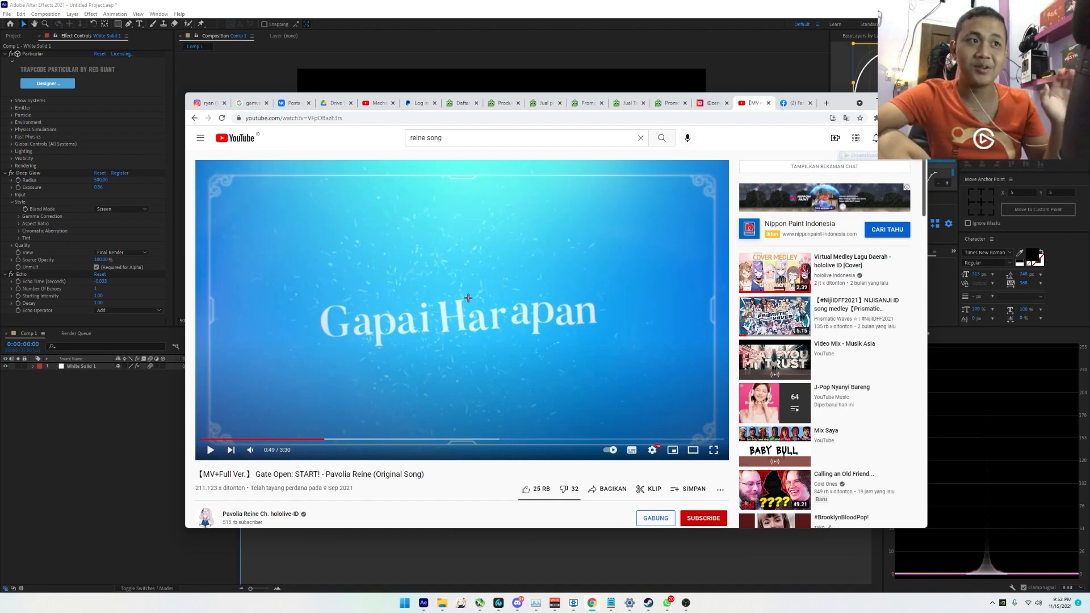
key(alt+Tab)
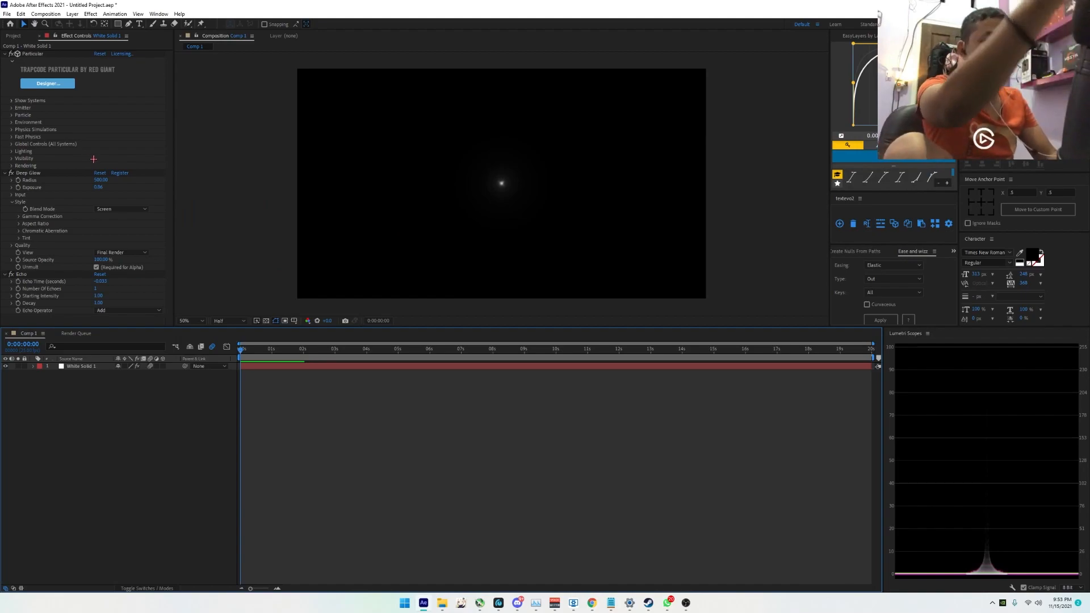
Open the recent project "particle jancok" without saving the untitled project
click(10, 23)
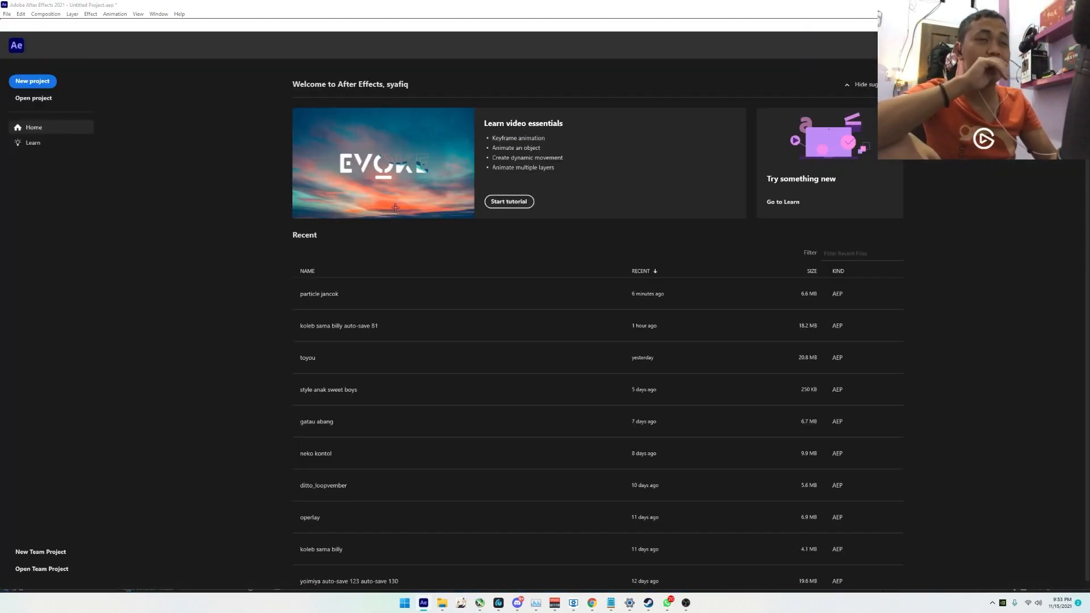
click(382, 306)
click(528, 313)
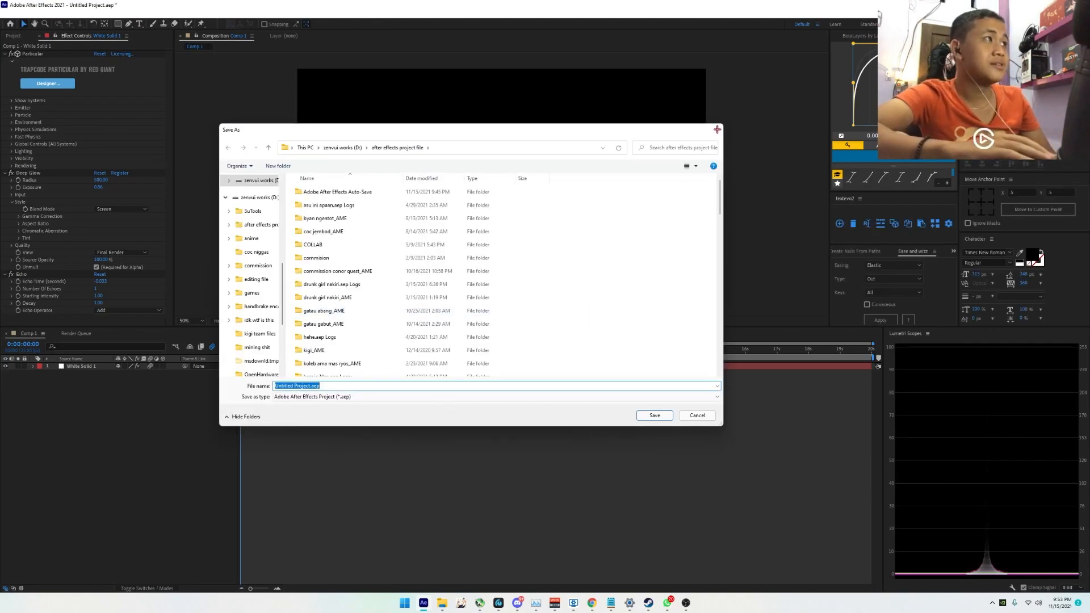
click(717, 130)
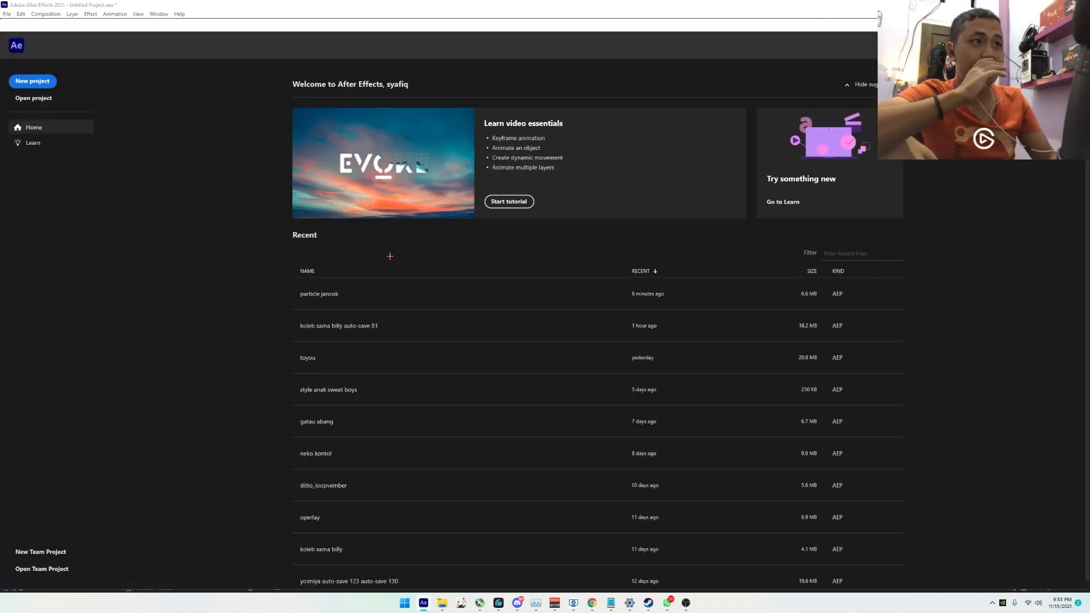
click(360, 291)
click(572, 312)
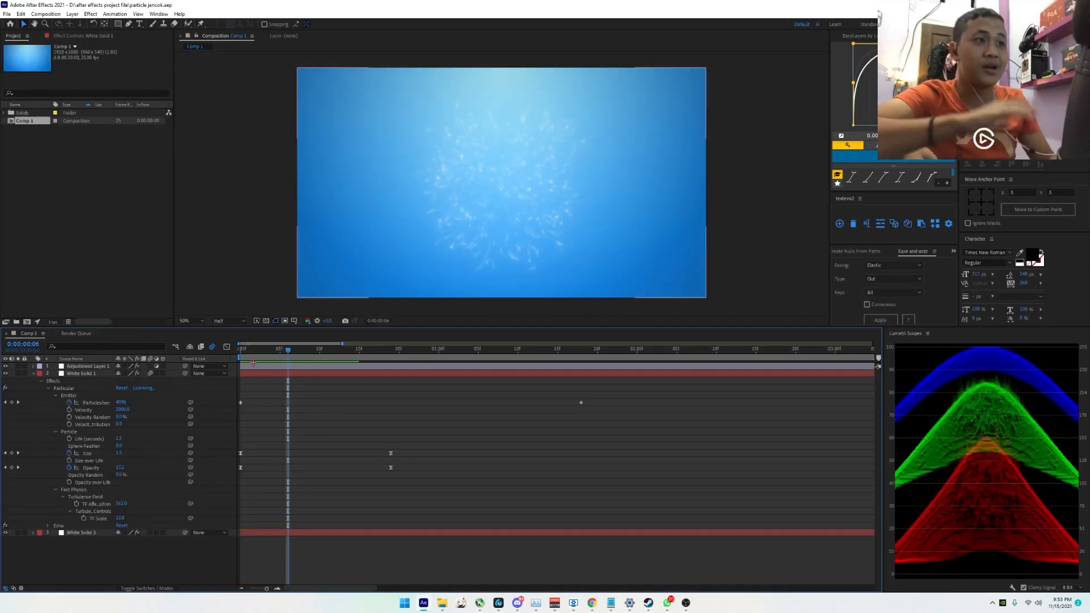
Examine the particle burst in the first frames of Comp 1 up to frame 13 and compare it with the reference video
click(241, 348)
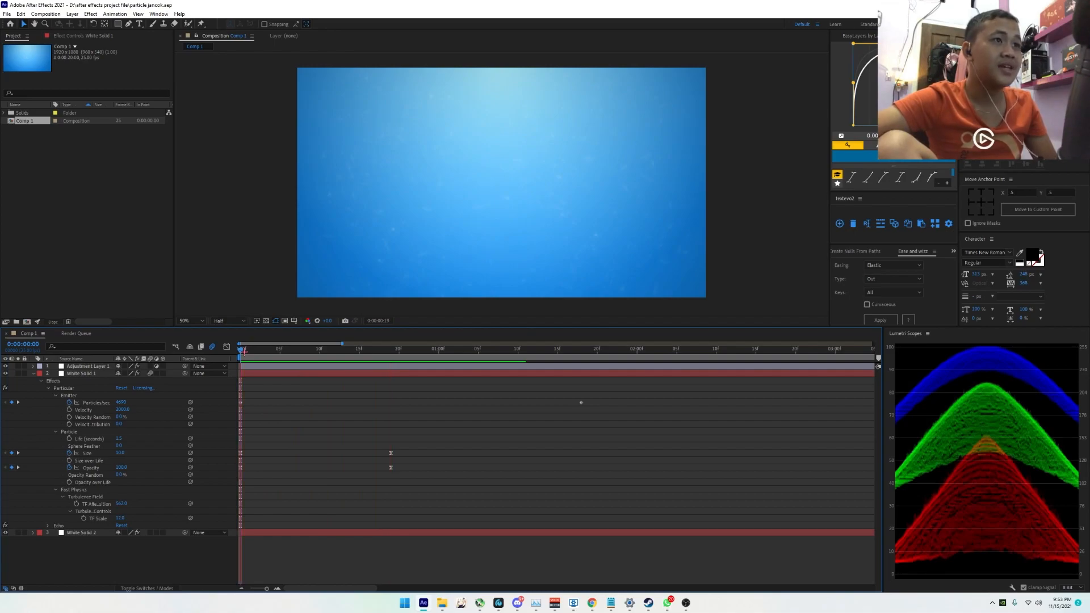
drag(243, 351, 304, 352)
drag(371, 354, 319, 358)
key(alt+Tab)
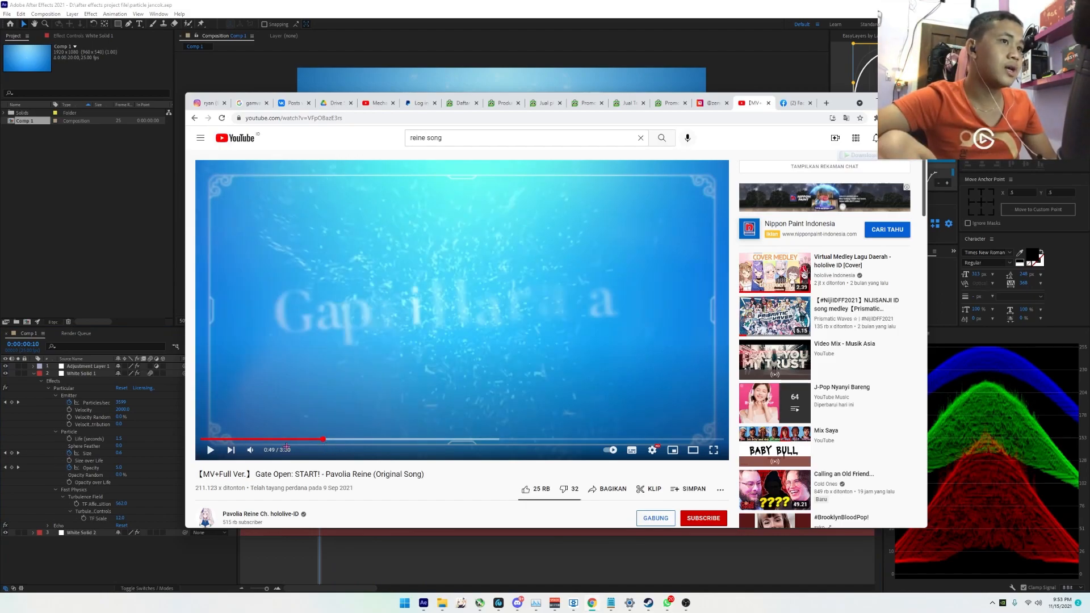
key(alt+Tab)
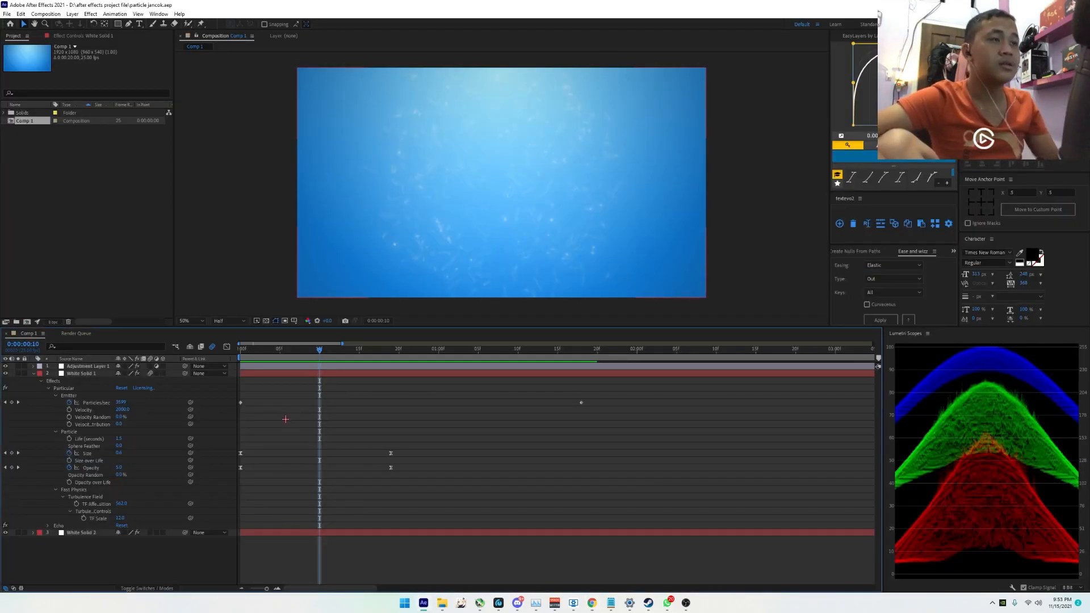
click(91, 374)
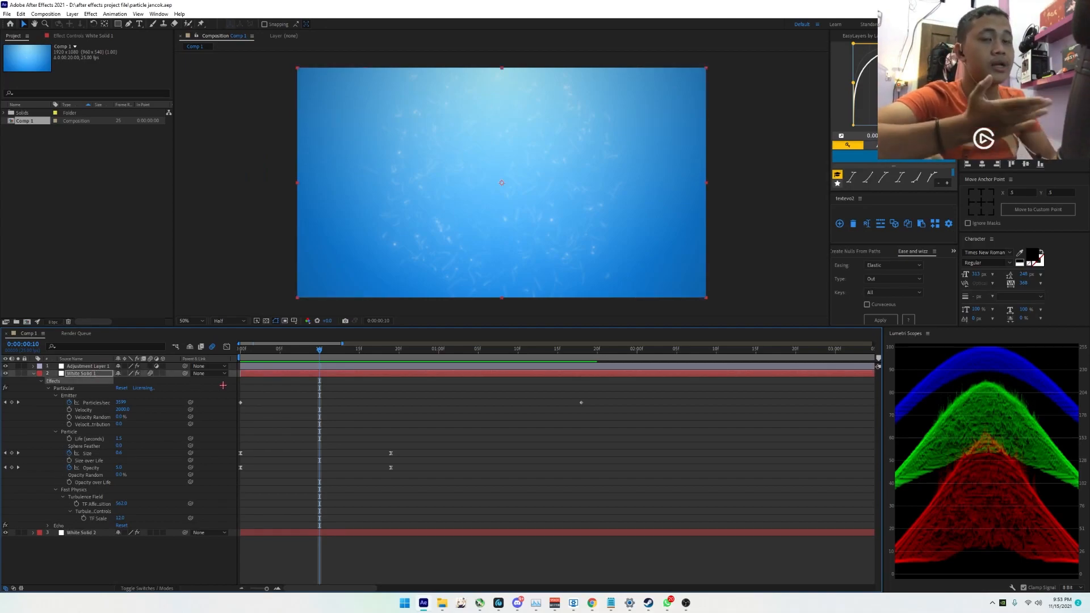
key(F2)
key(Page_Down)
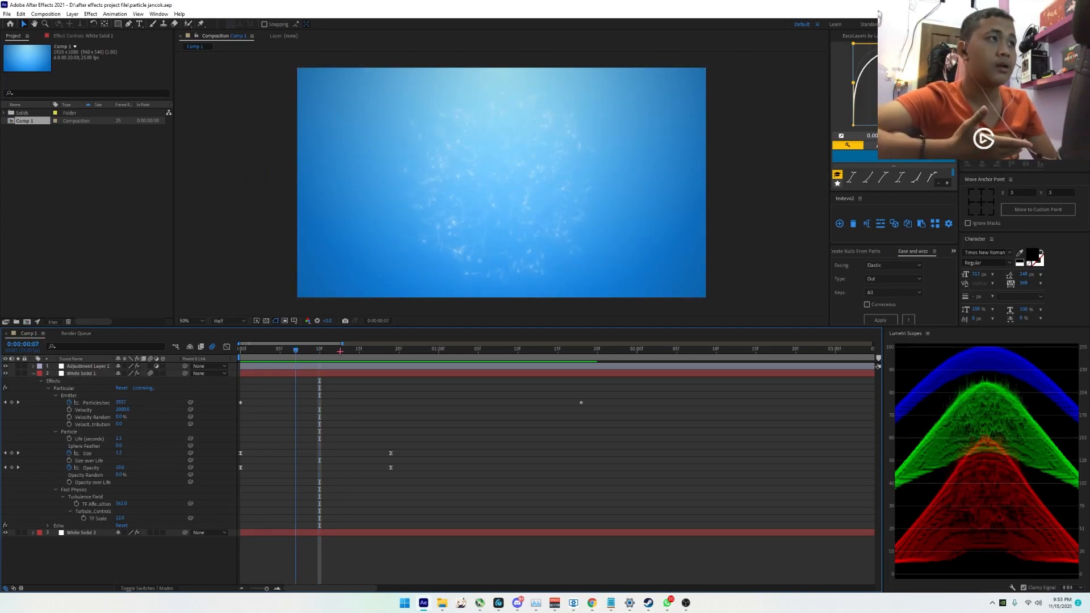
drag(376, 356, 343, 350)
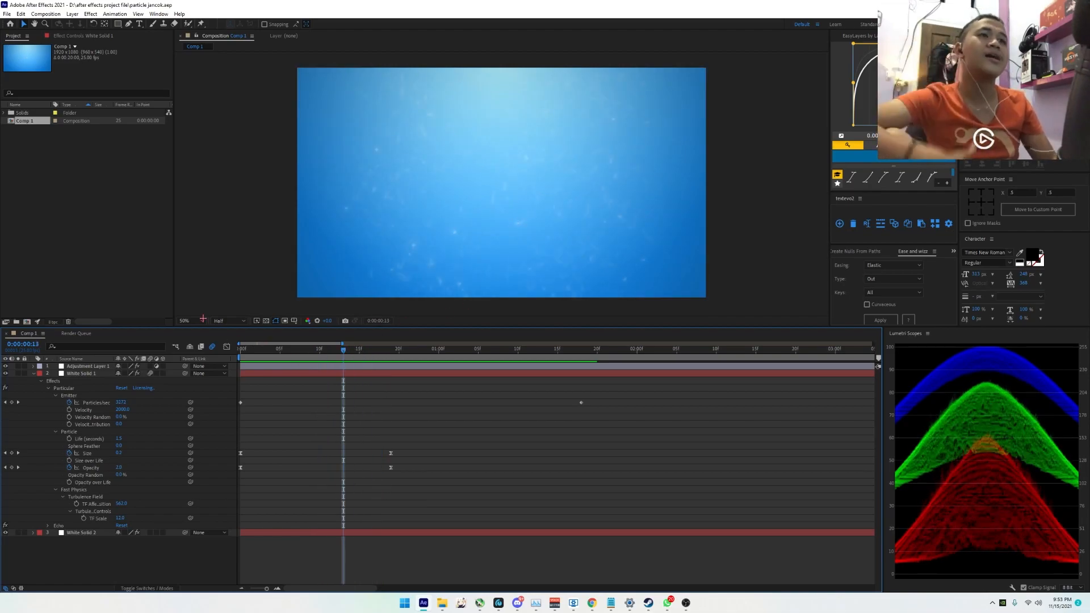
Show the Particular effect's settings for the upper White Solid 1 layer down to the Opacity over Life graph
click(89, 375)
click(88, 36)
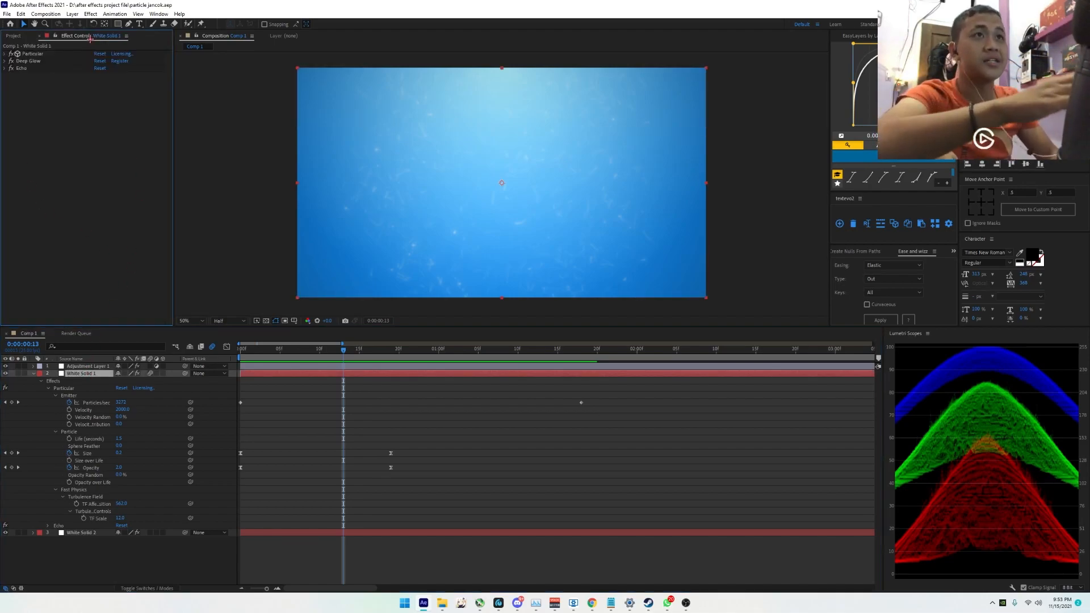
click(6, 54)
scroll(66, 107, down, 5)
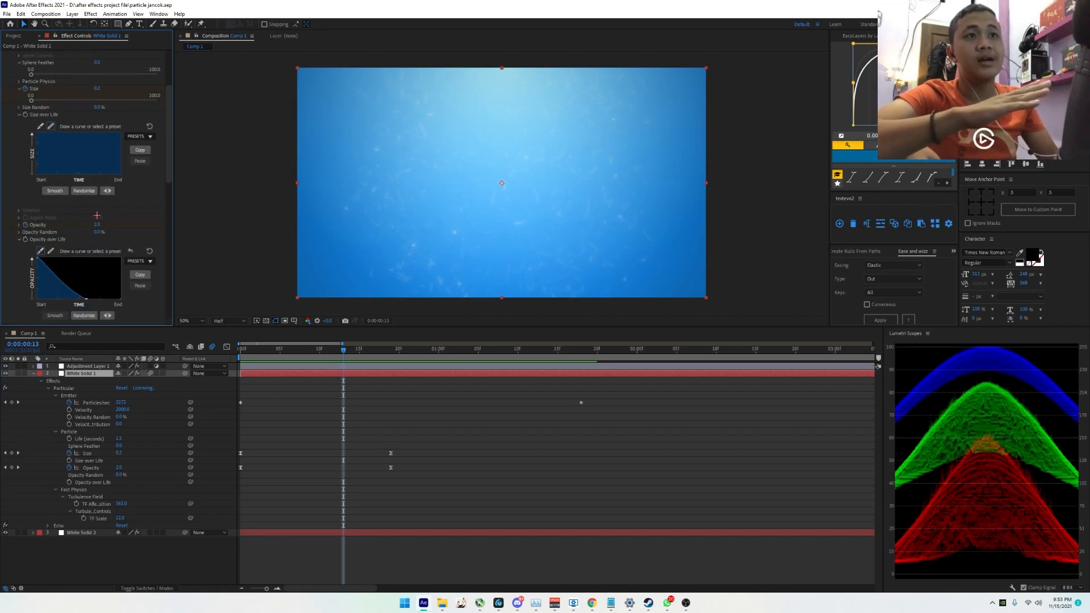
scroll(96, 226, down, 2)
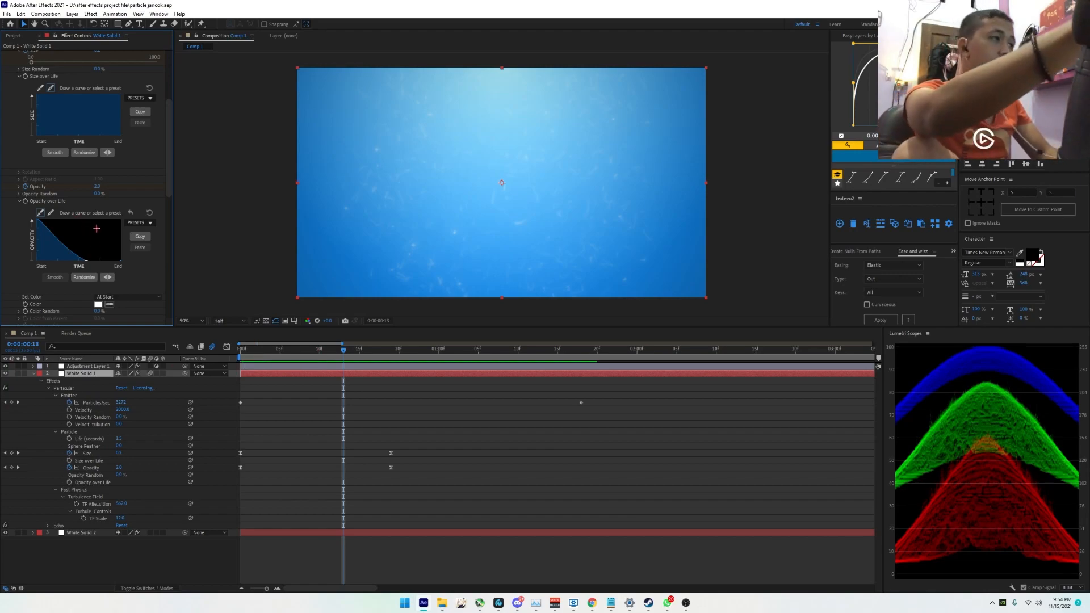
Shorten the Opacity over Life curve so particles fade out much earlier, and preview the burst from frame 0
click(88, 259)
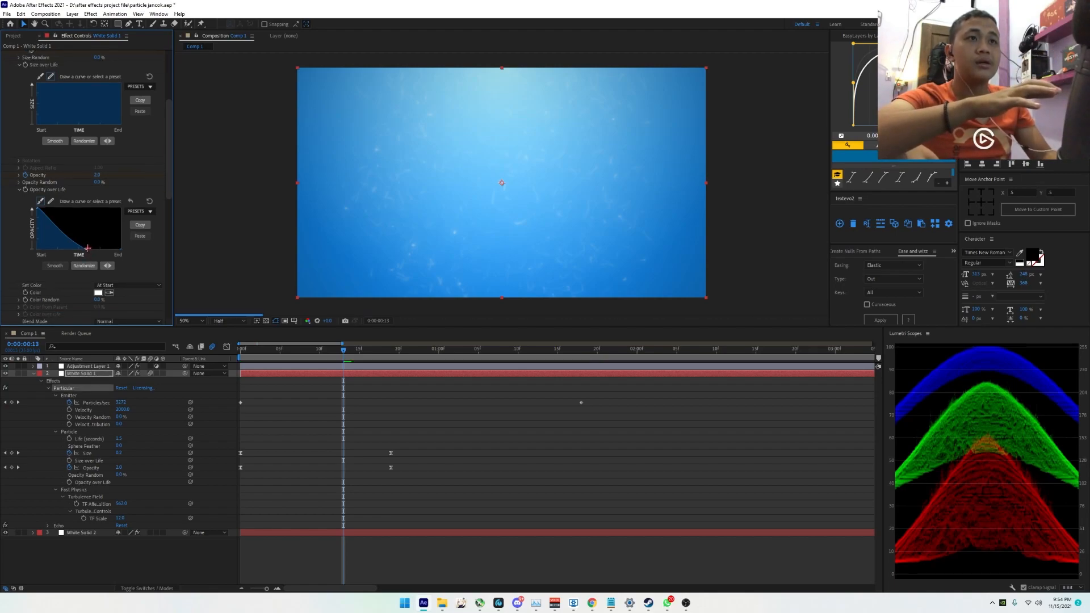
click(83, 249)
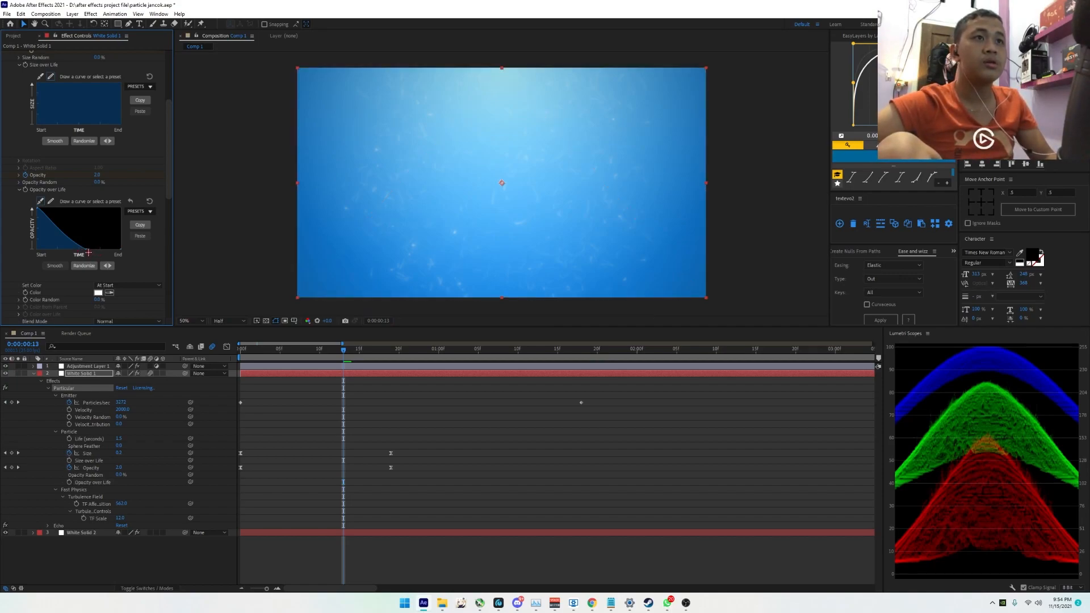
drag(85, 239, 69, 254)
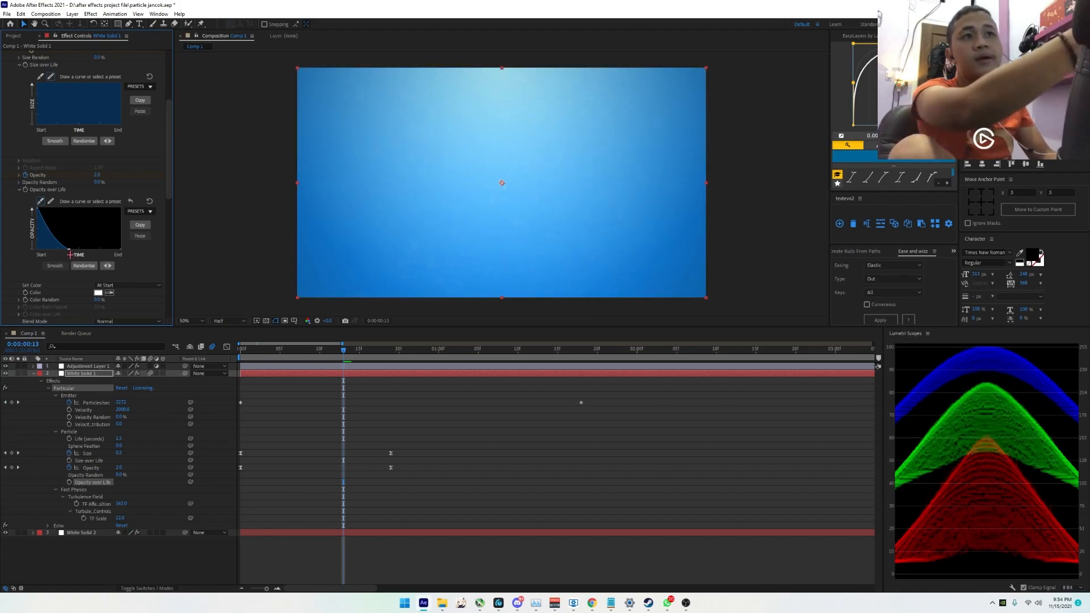
click(240, 349)
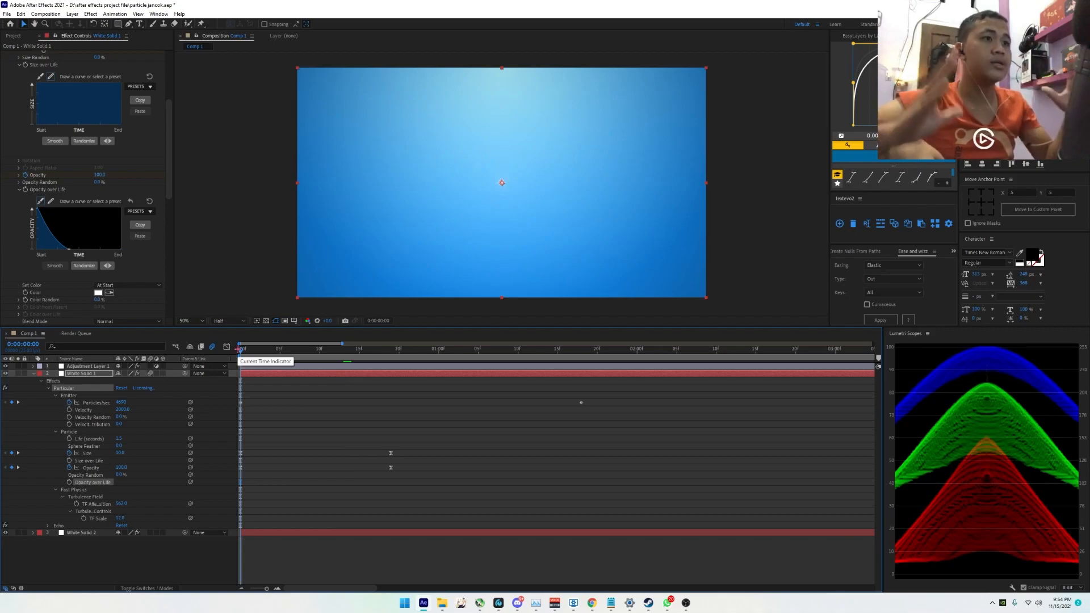
key(space)
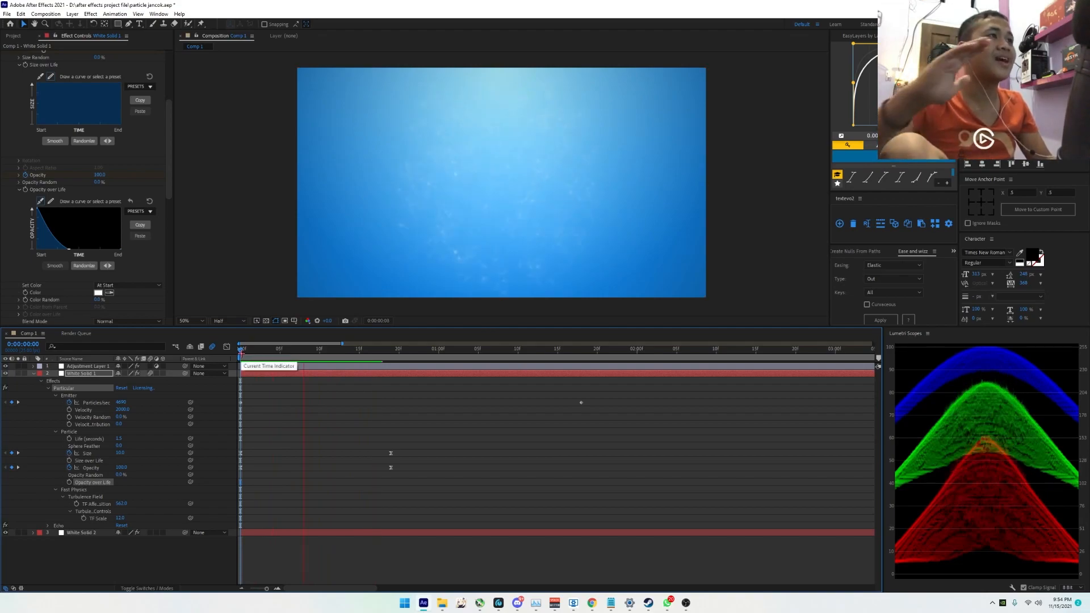
key(space)
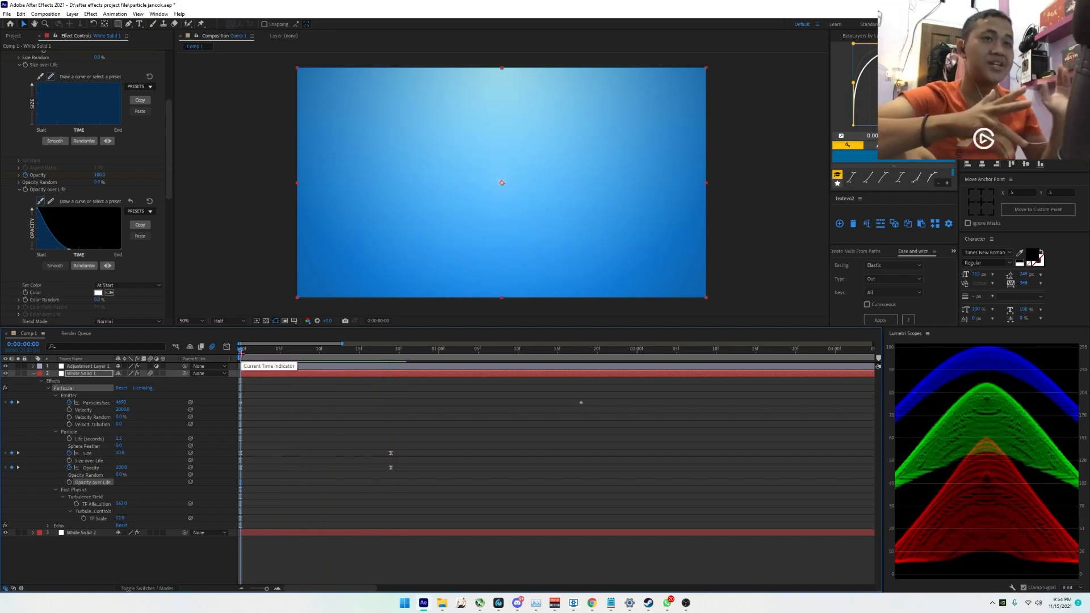
Lengthen the Opacity over Life curve so it reaches zero just past mid-life, and check frames 13 and 16
click(69, 248)
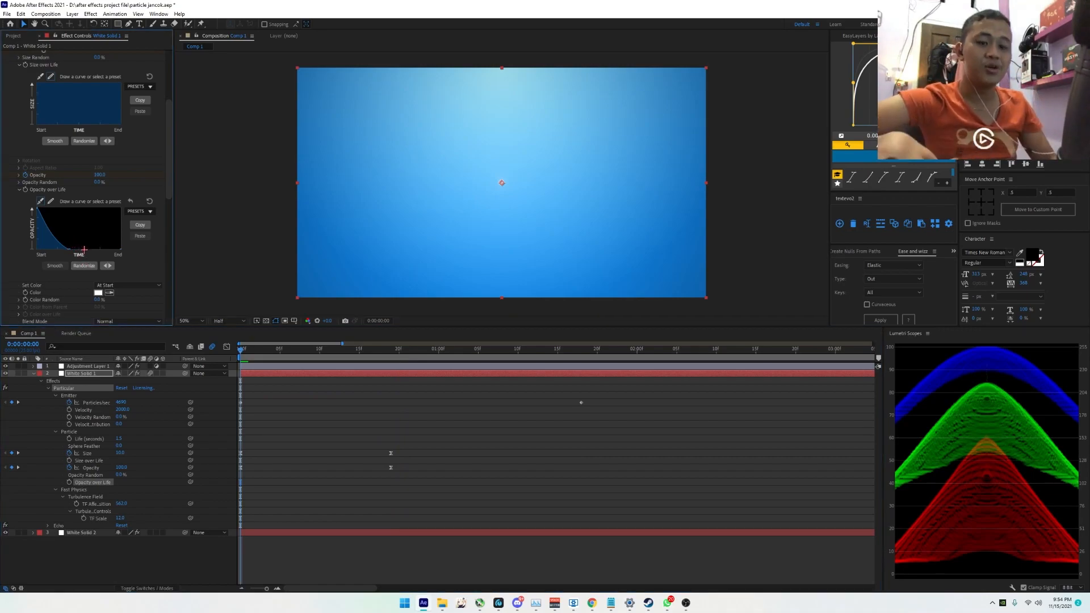
drag(349, 349, 383, 354)
click(90, 266)
click(344, 349)
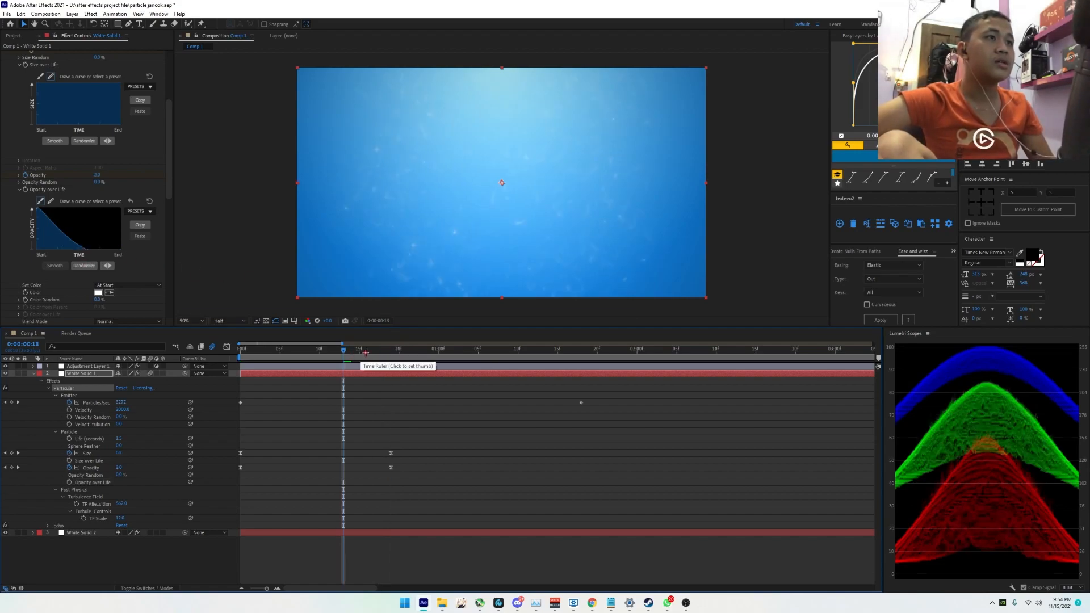
click(366, 349)
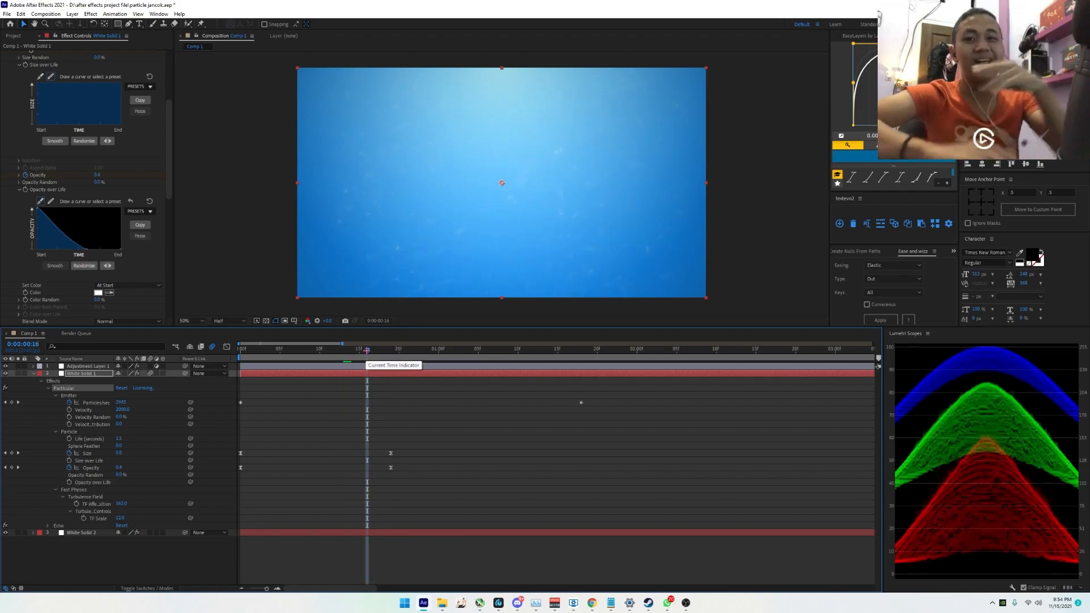
Collapse the Particle and Global Controls groups and show the Turbulence Field settings within Particular's Fast Physics
scroll(23, 196, up, 5)
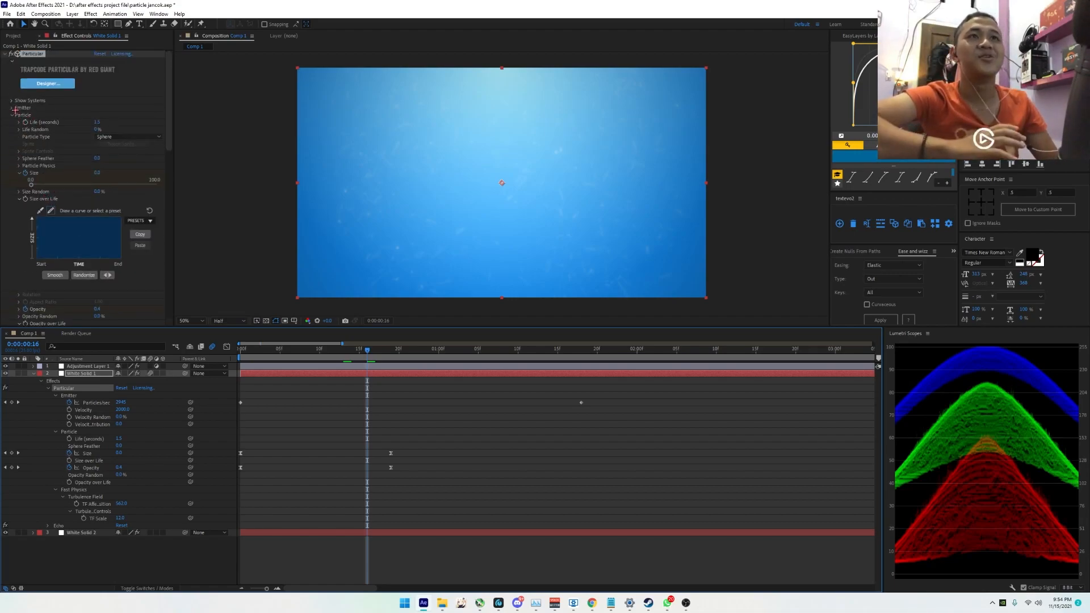
click(13, 114)
click(18, 144)
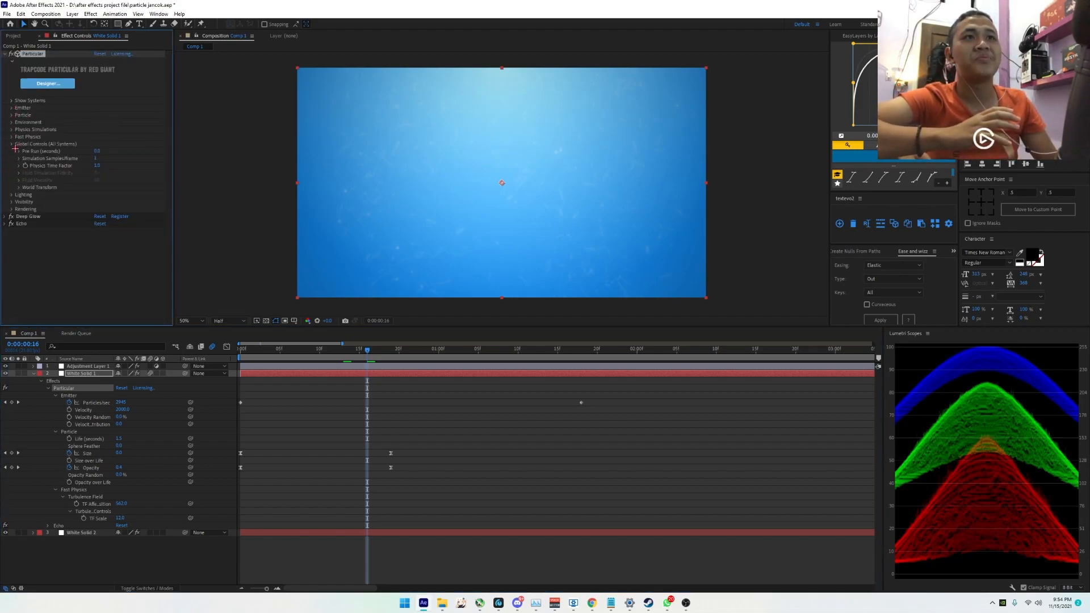
click(13, 145)
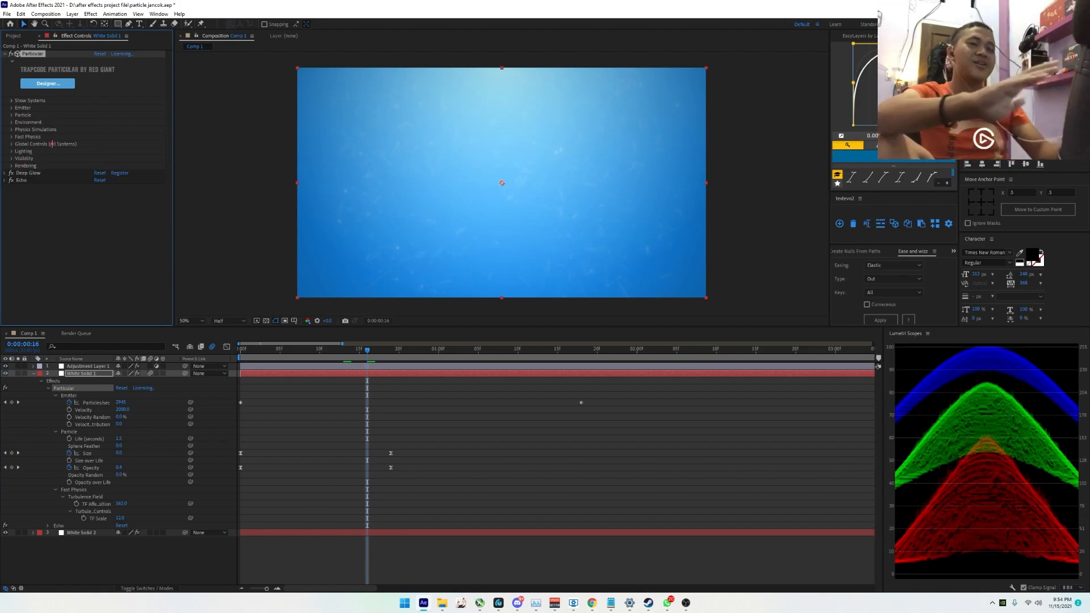
click(12, 137)
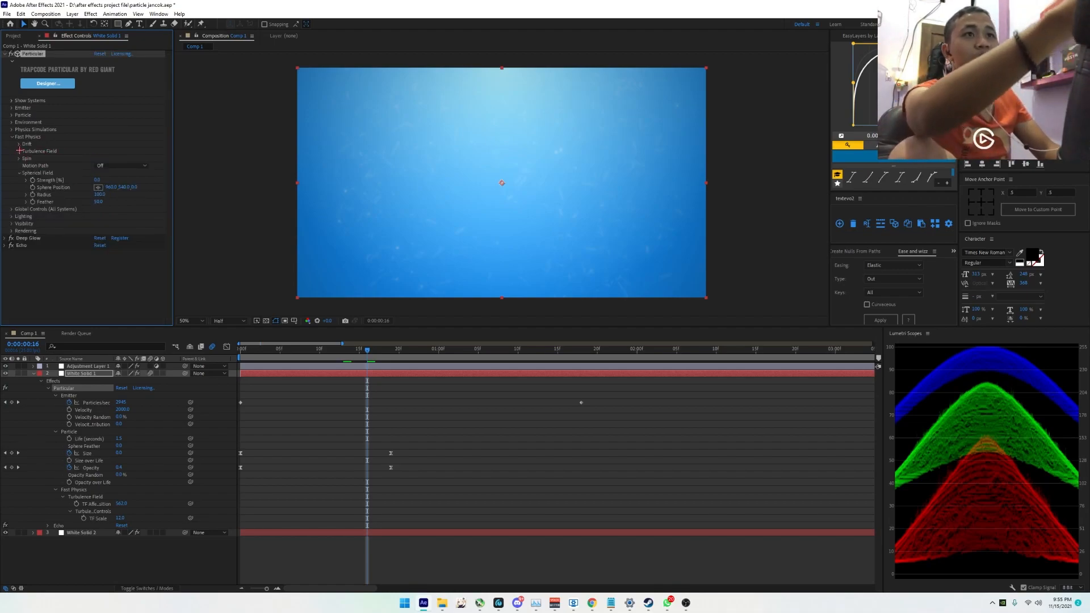
click(19, 151)
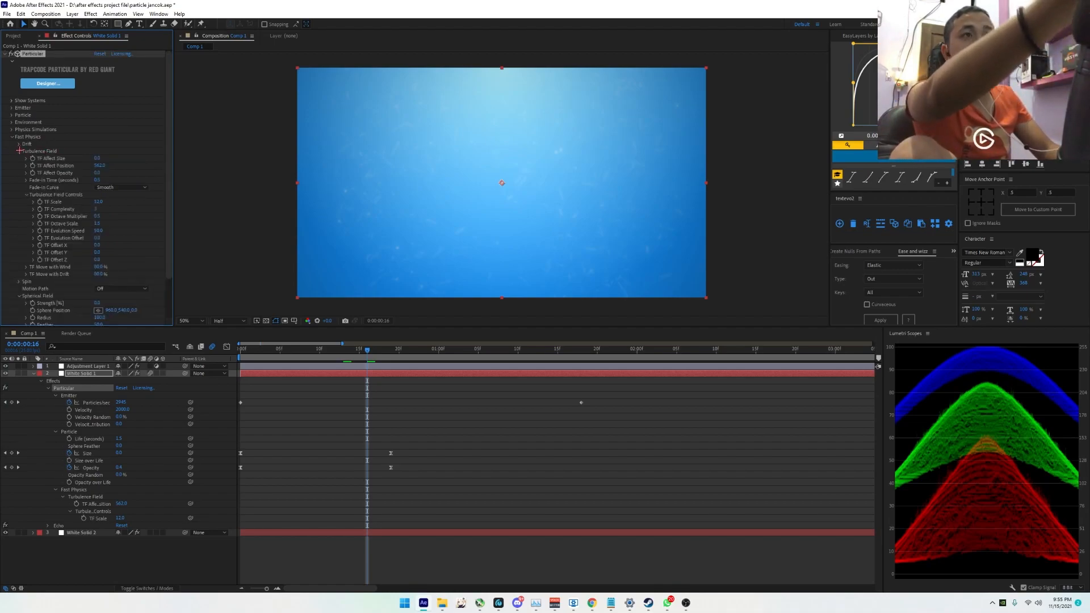
Set the Turbulence Field's TF Affect Position to 20 and preview the burst from frame 0
click(99, 166)
text(20)
key(Return)
click(239, 350)
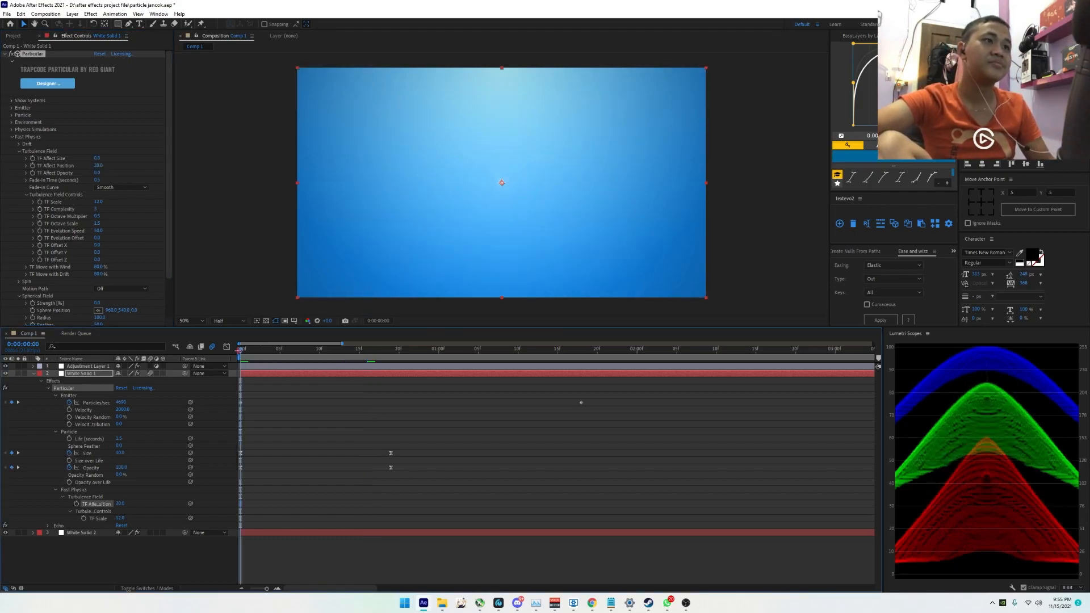
key(space)
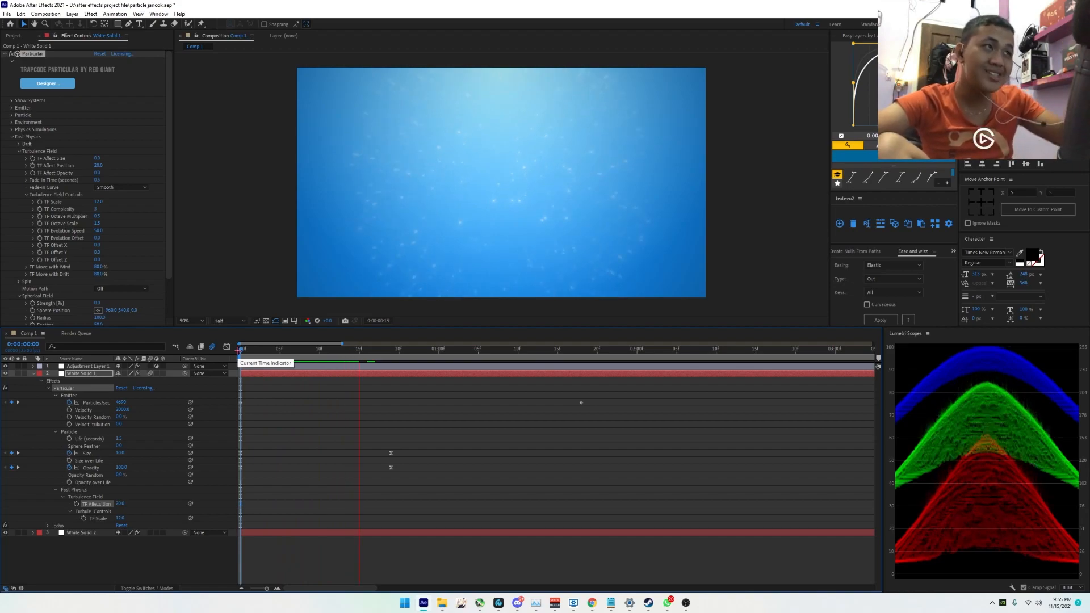
key(space)
Set TF Affect Position to 300, preview the burst from frame 0 and check it at about frame 8
click(97, 165)
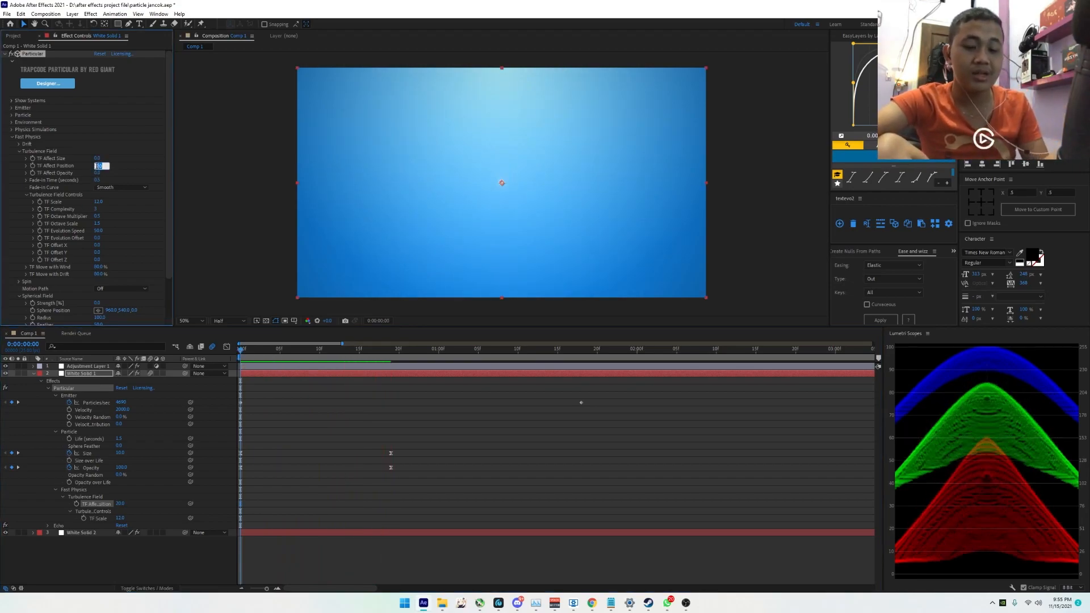
key(Return)
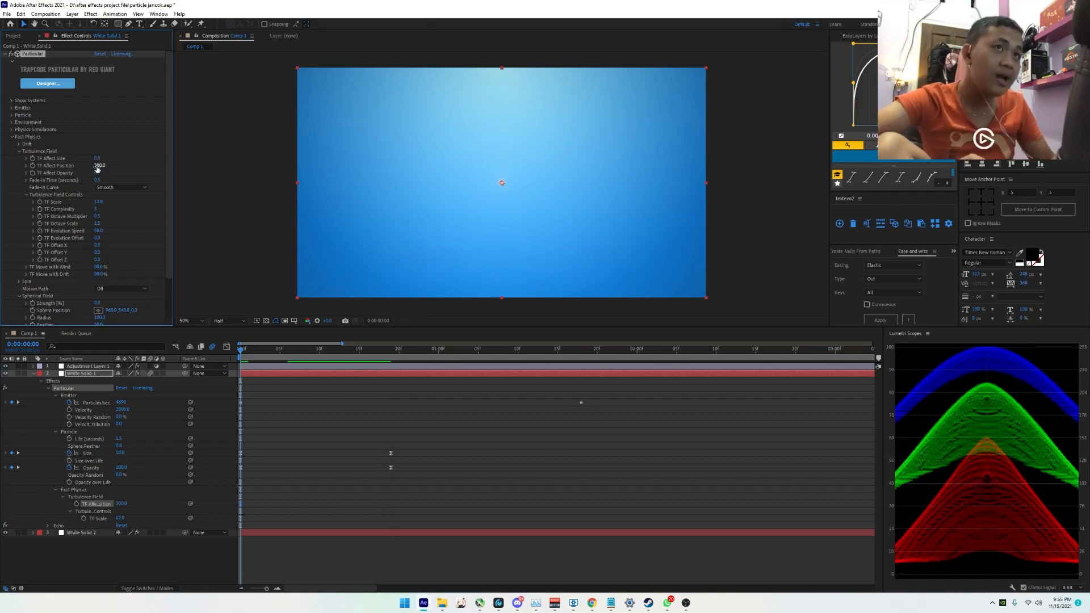
key(space)
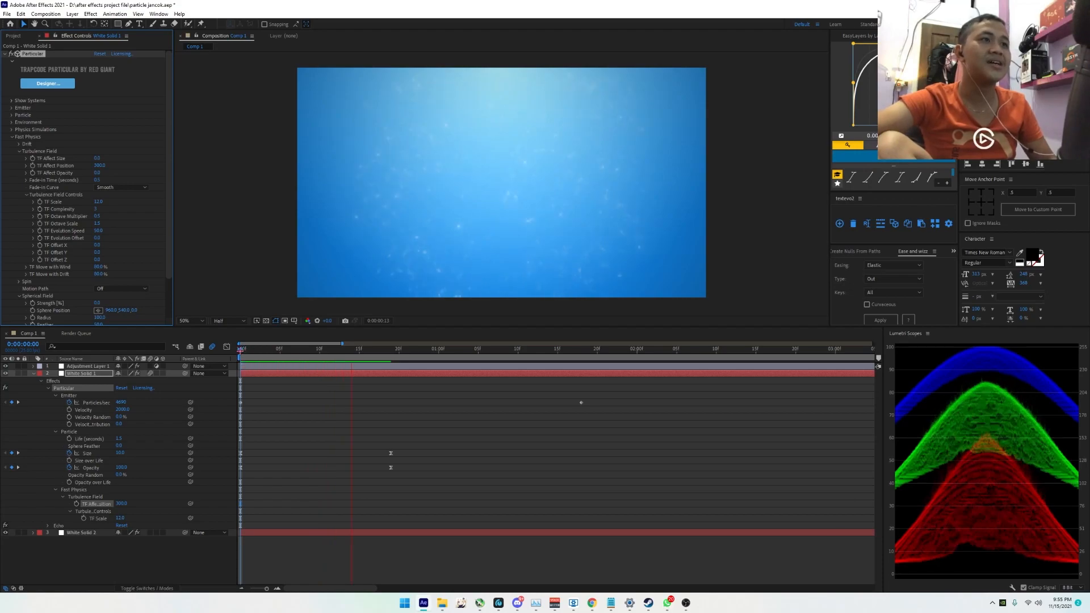
click(241, 350)
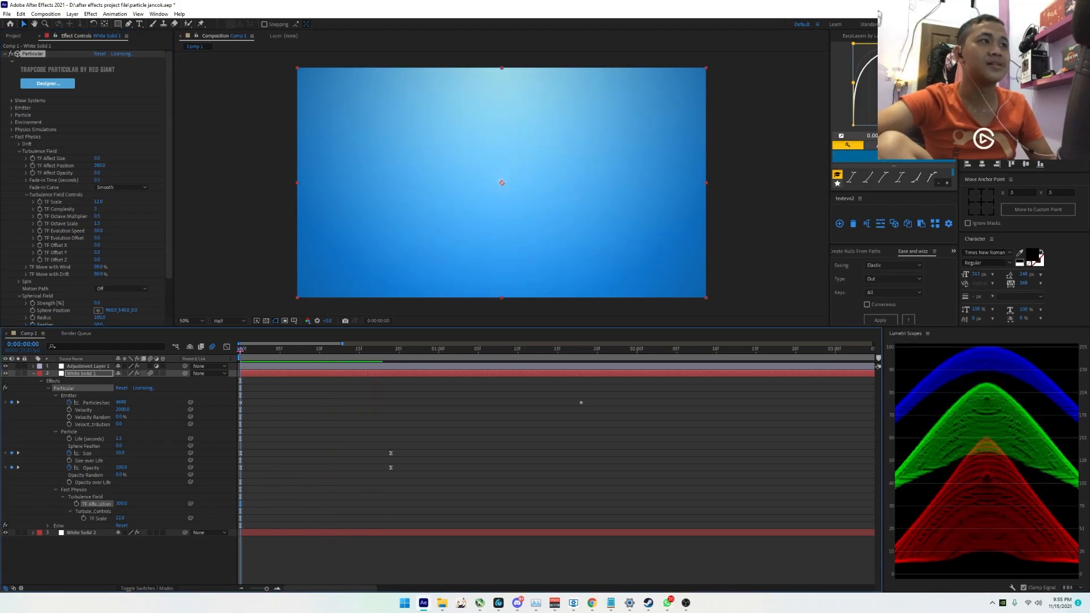
click(241, 351)
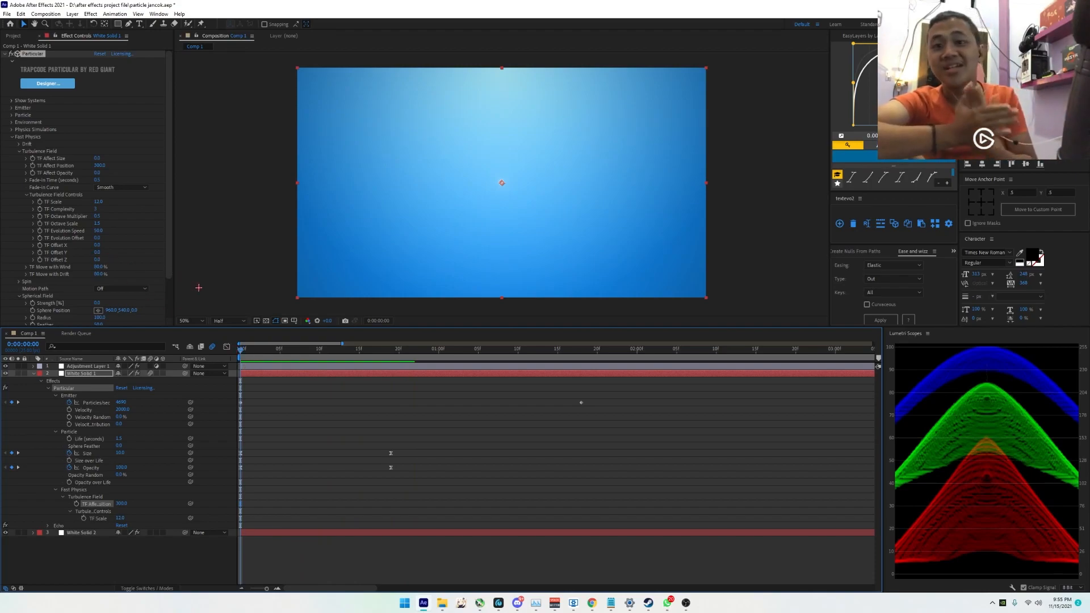
key(space)
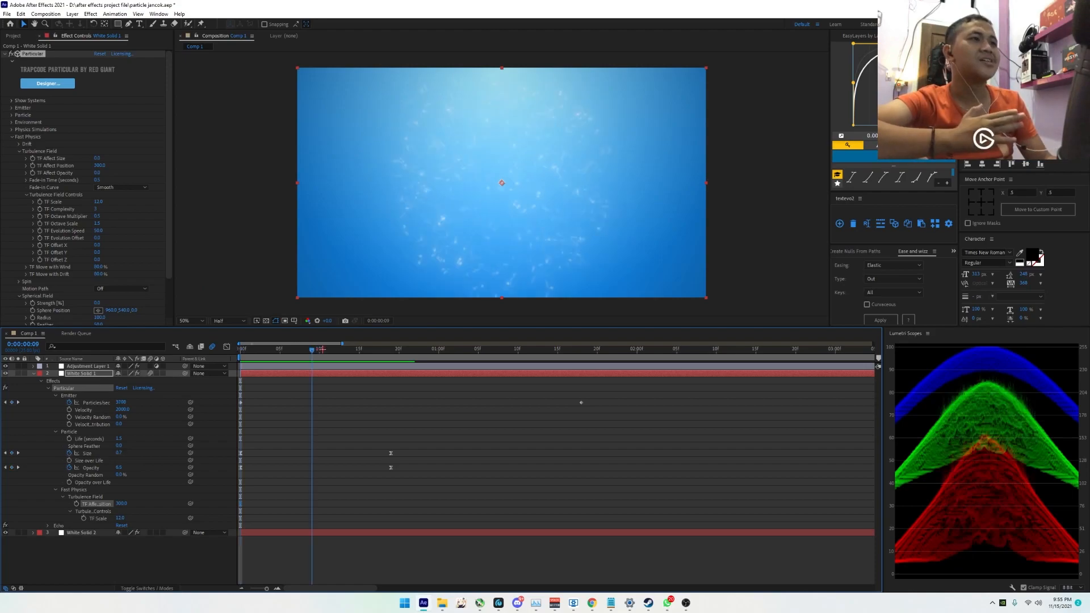
drag(308, 355, 288, 352)
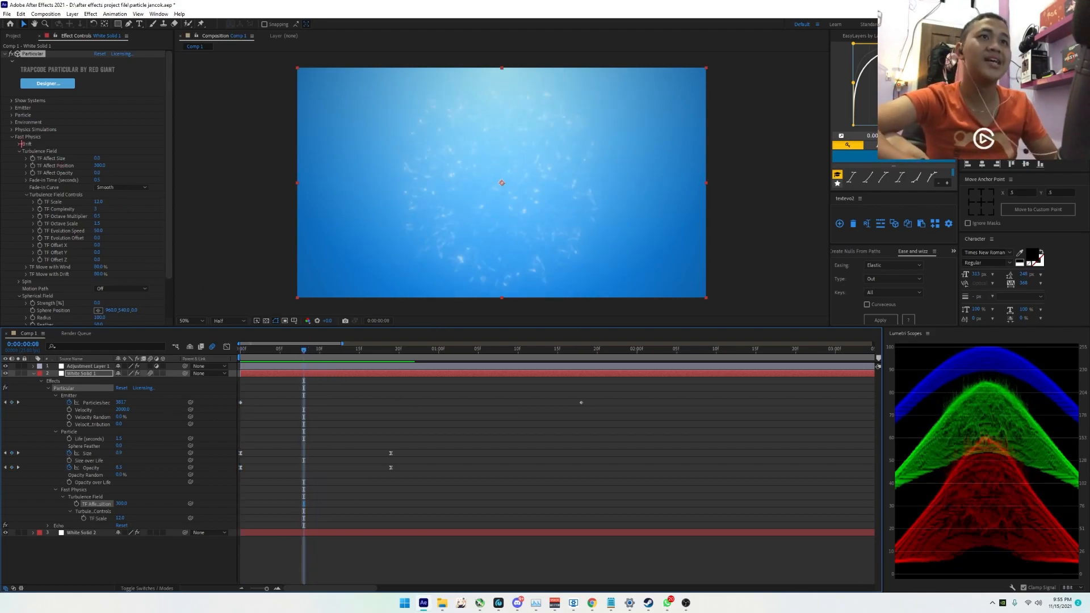
Show Particular's Particle settings and reveal only the keyframed properties of the upper White Solid 1 layer at frame 0
click(9, 106)
click(9, 107)
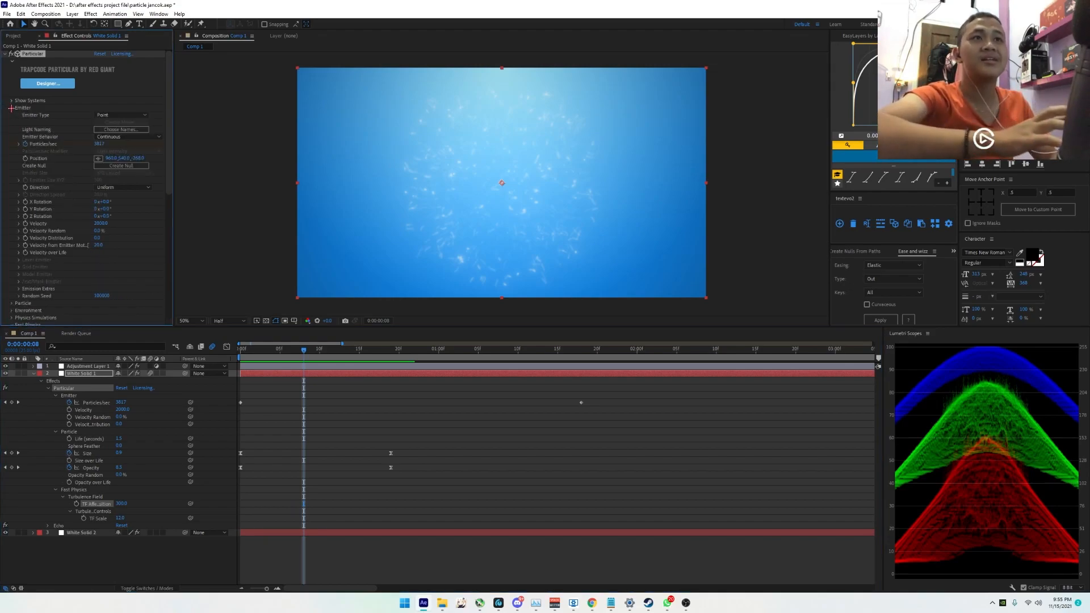
click(12, 108)
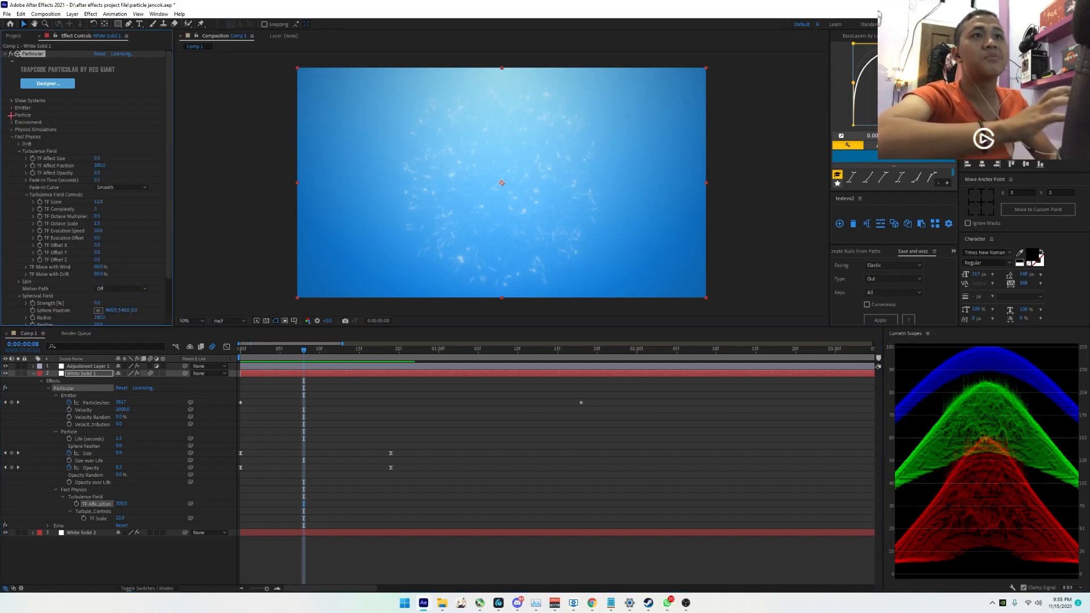
click(11, 115)
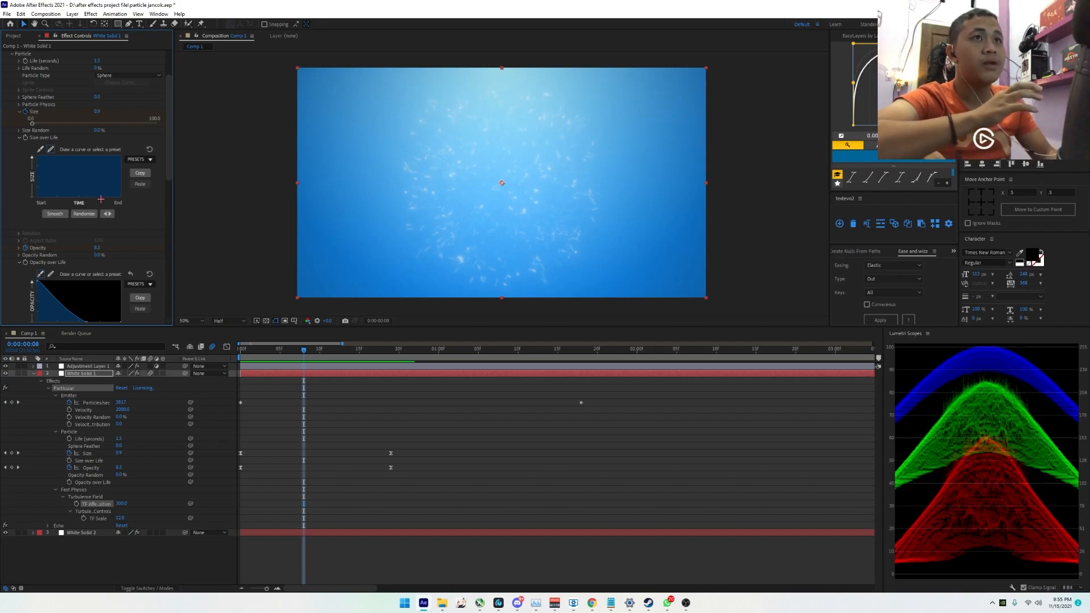
click(256, 350)
key(Home)
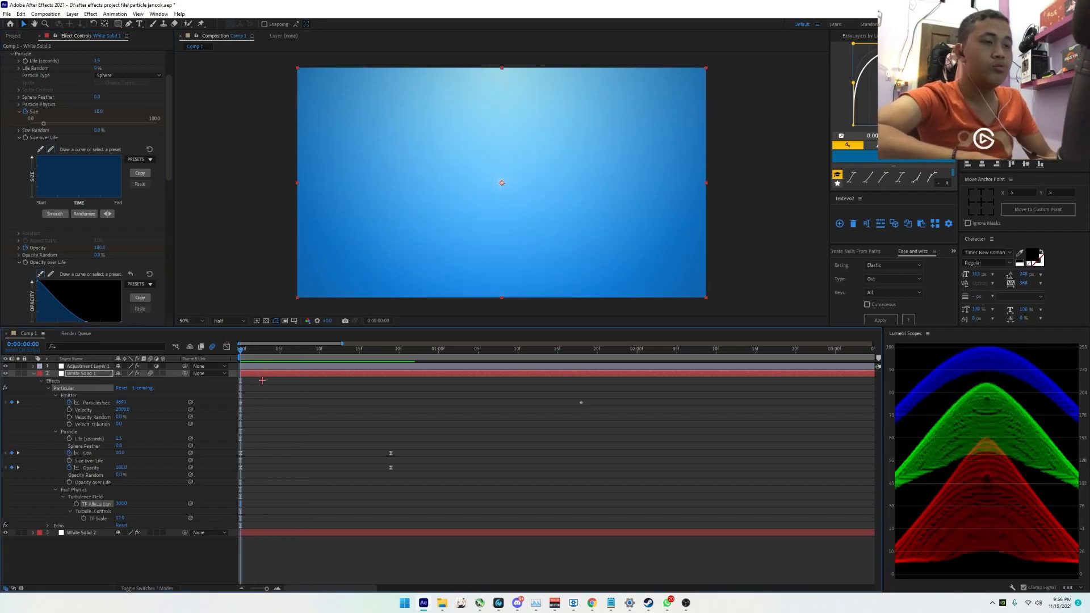
key(u)
key(u)
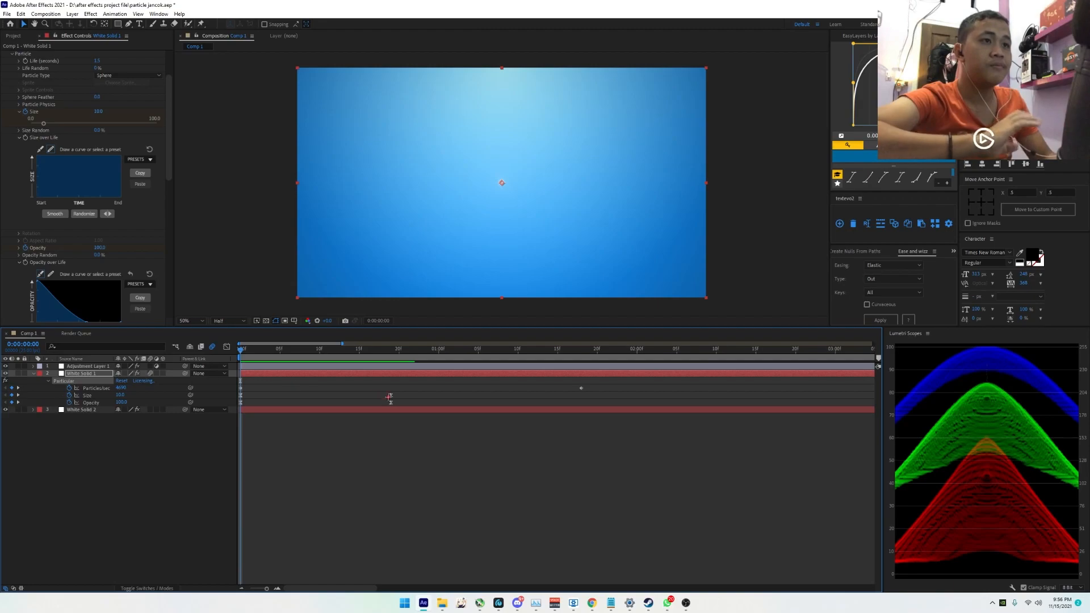
Try a particle Size of 19 on the keyframe at frame 0 and preview the burst
click(108, 395)
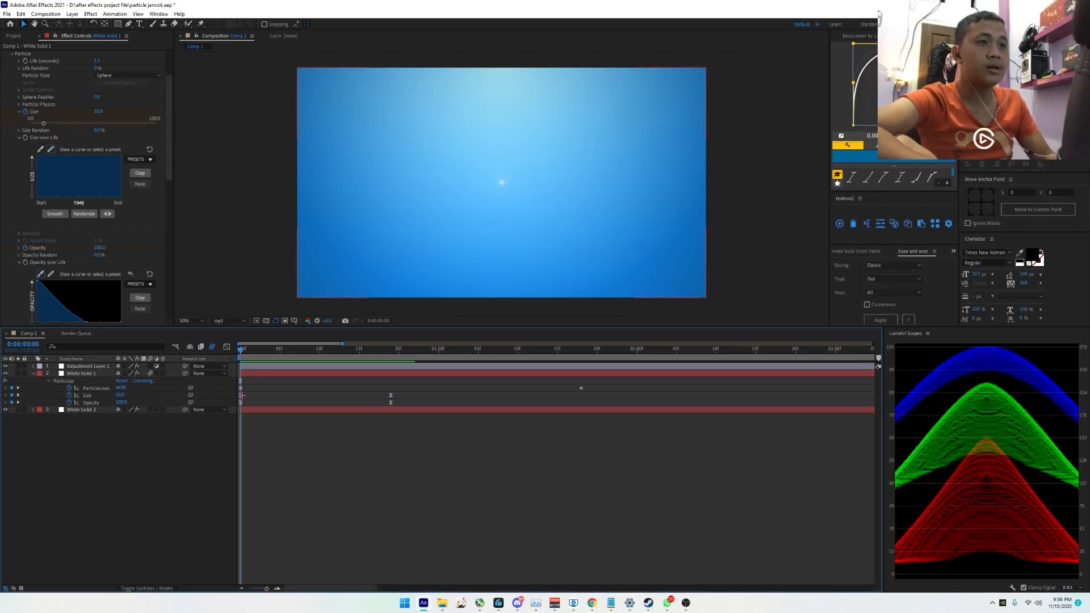
click(122, 395)
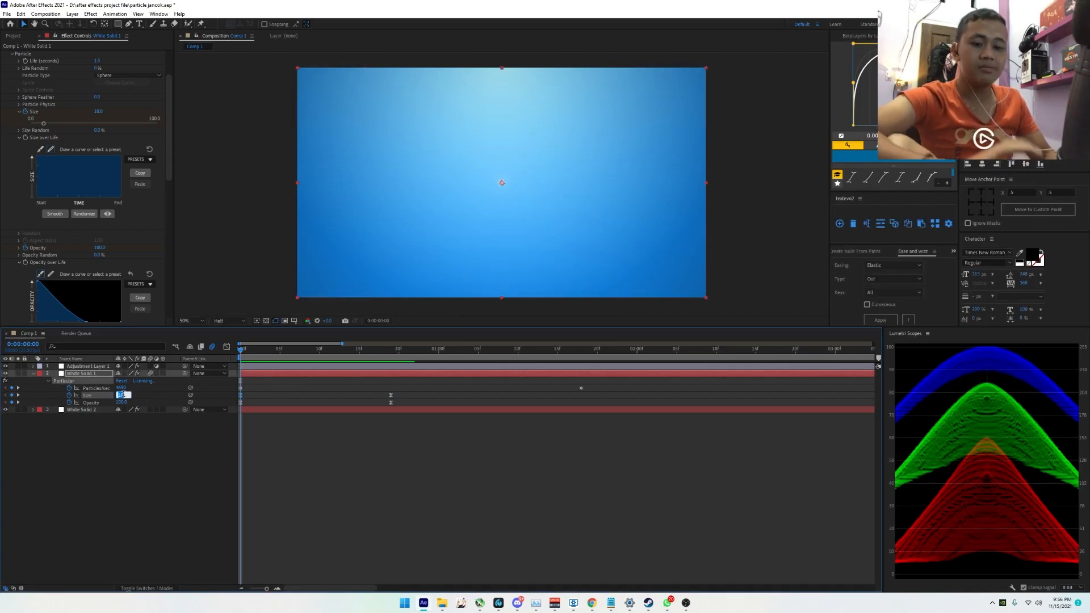
text(19)
key(Return)
key(space)
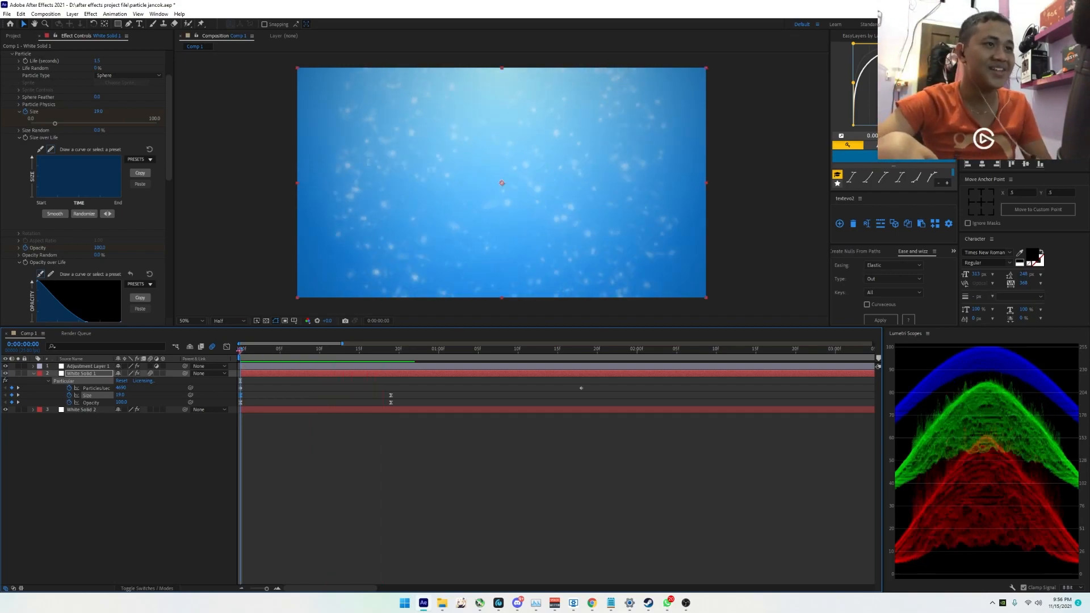
Undo the particle Size change and preview the burst again from frame 0
click(240, 349)
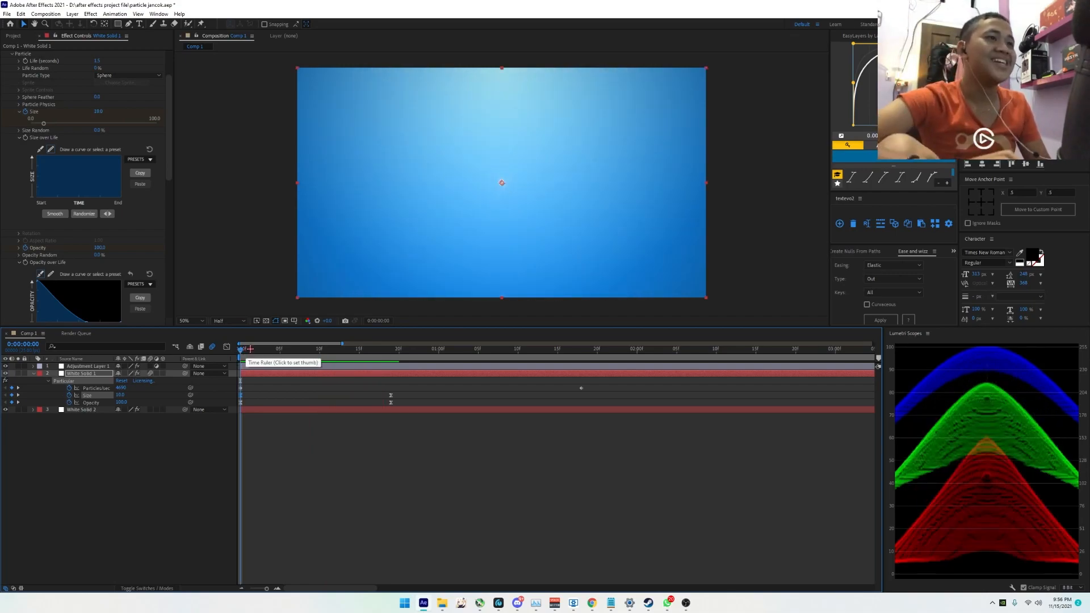
key(space)
key(space)
key(space)
key(space)
Collapse the Particular effect and point out the Deep Glow and Echo effects on the White Solid 1 layer
scroll(59, 172, up, 2)
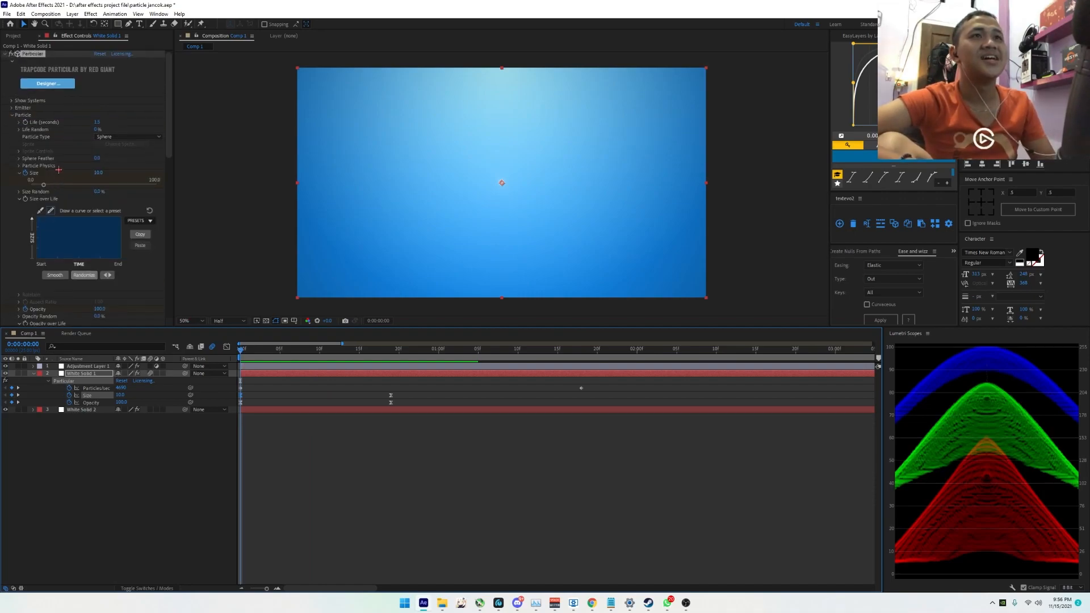
click(23, 63)
key(ctrl+grave)
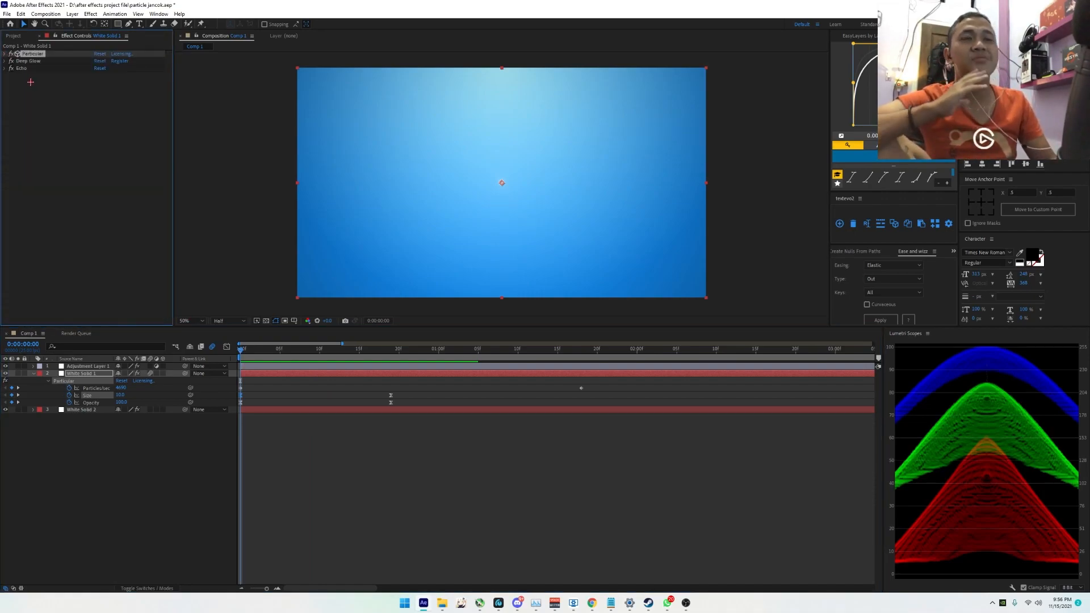
click(26, 60)
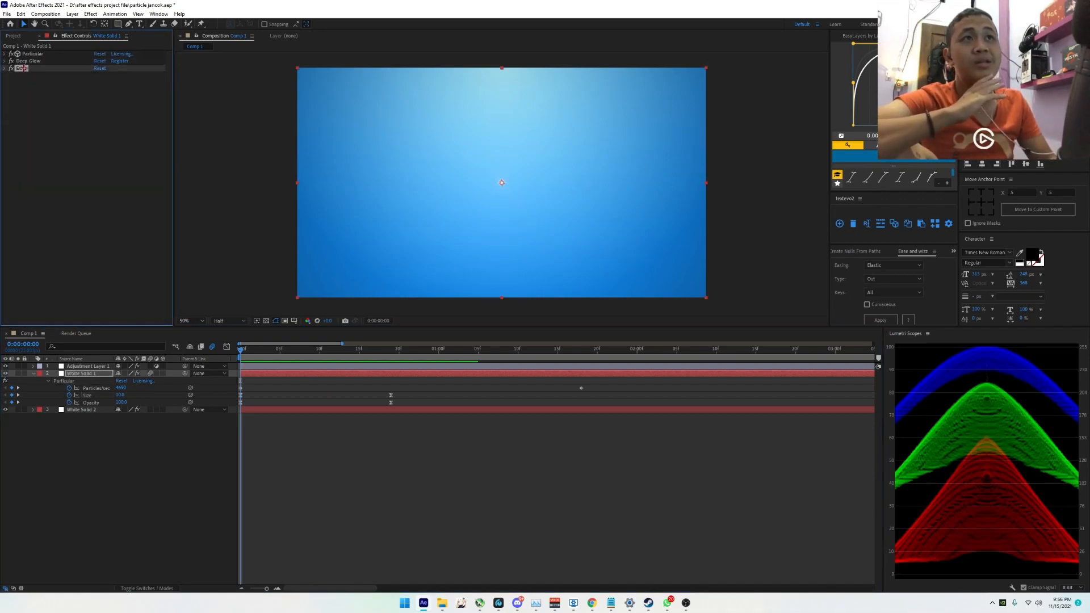
click(23, 68)
click(25, 61)
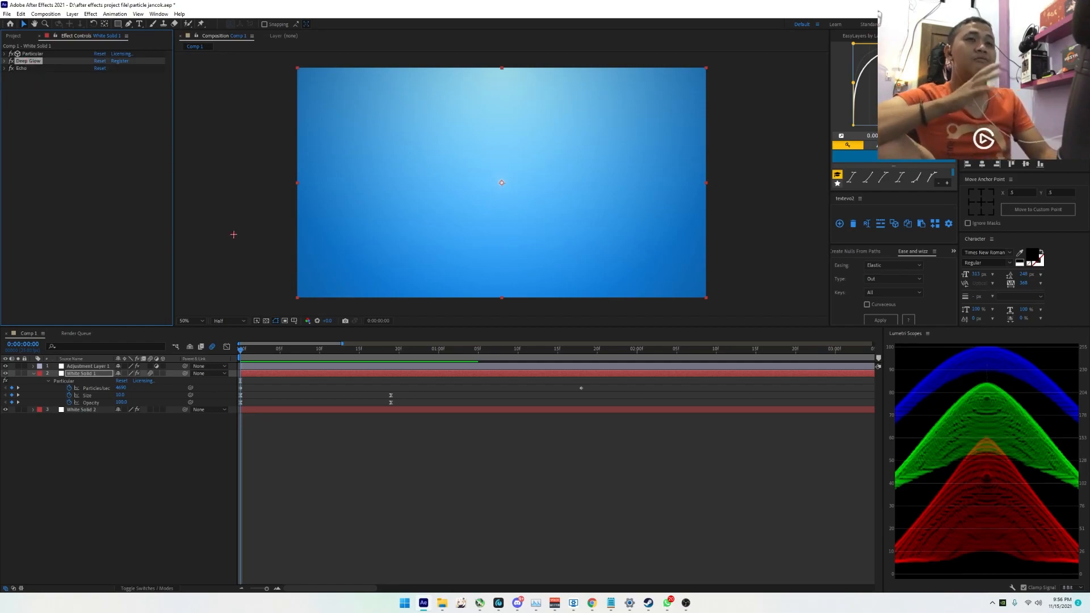
Compare the burst at frame 7 with the reference video on YouTube, and disable the Deep Glow effect
drag(391, 350, 296, 351)
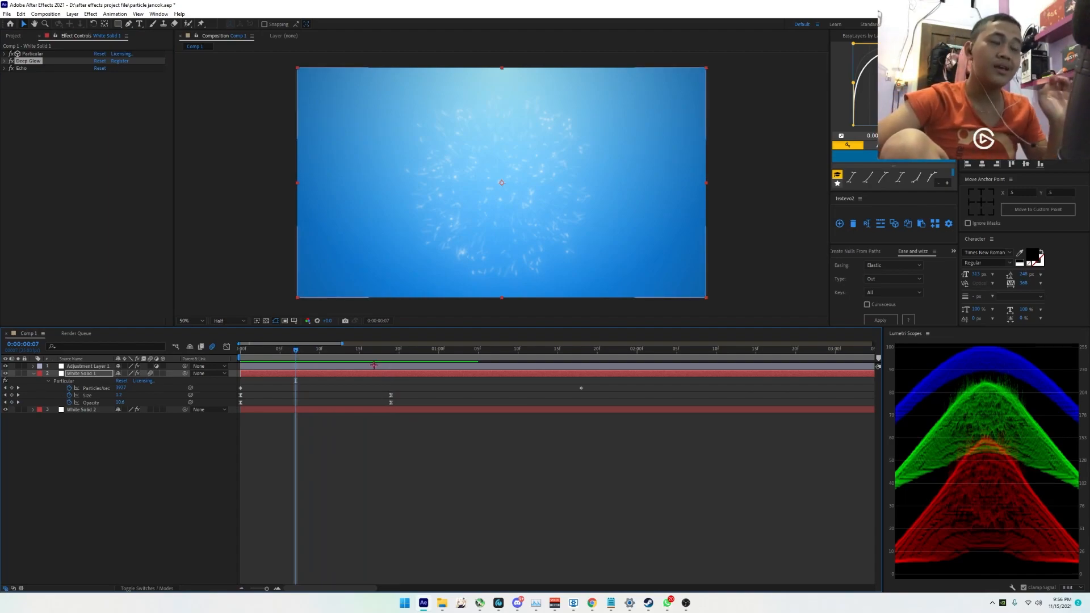
key(alt+Tab)
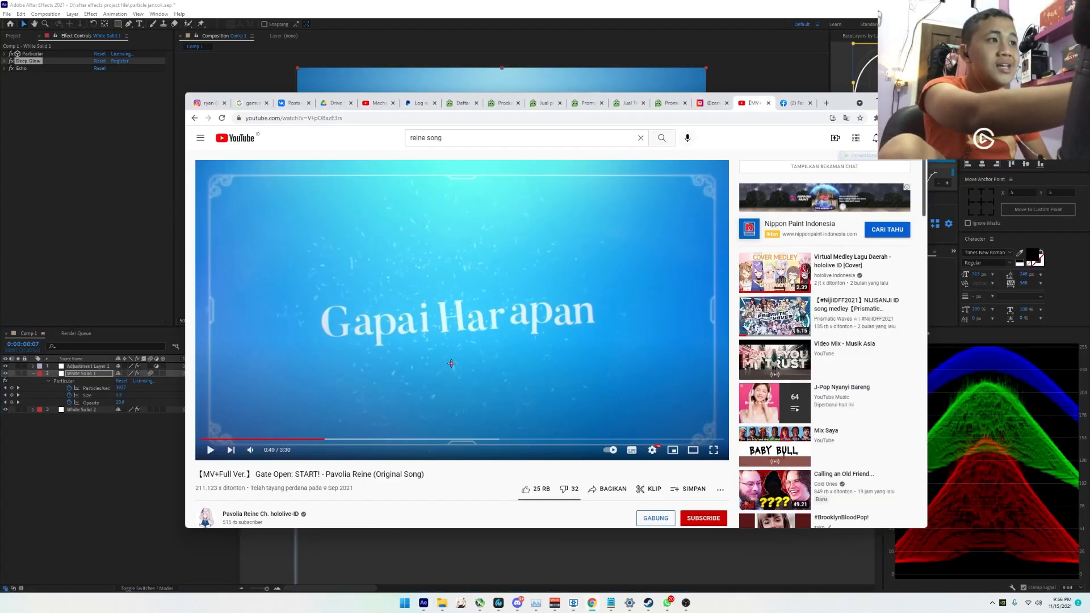
click(470, 75)
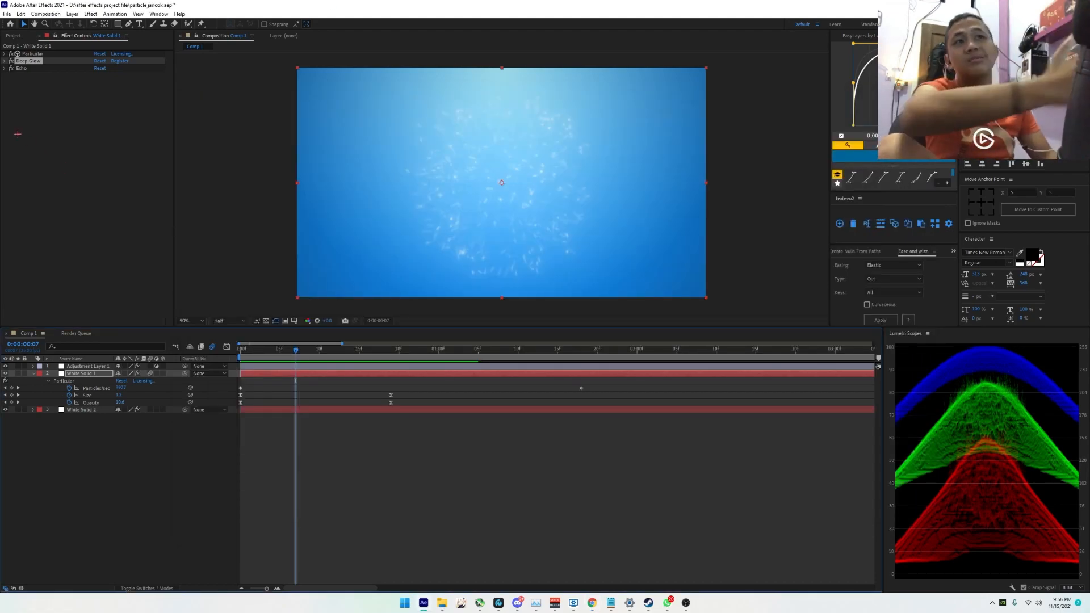
click(10, 61)
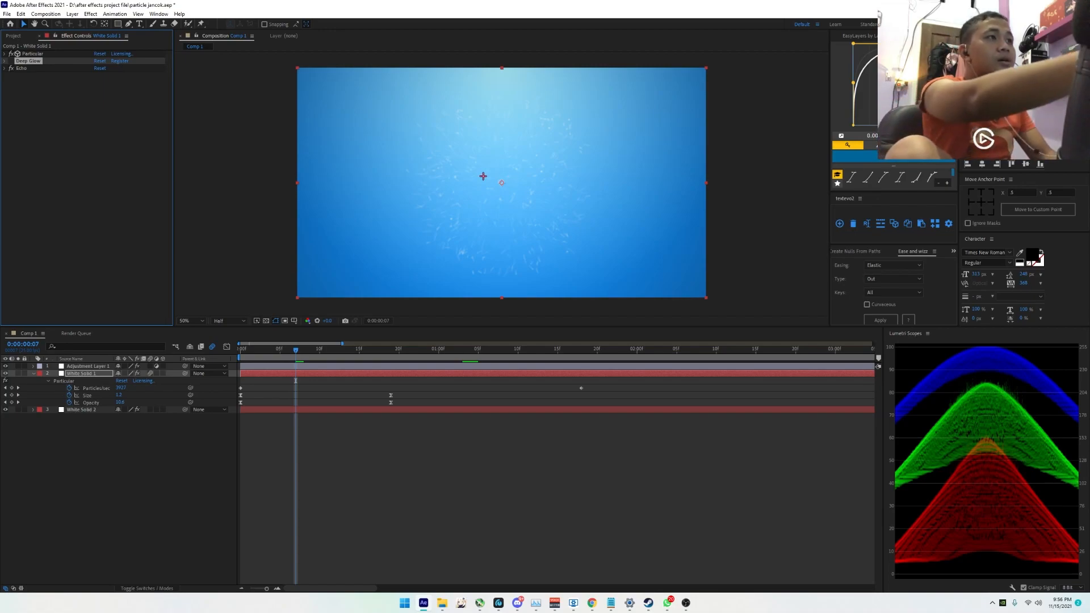
Try a duplicate of the Echo effect, remove the copy, and preview the burst from frame 0
click(24, 68)
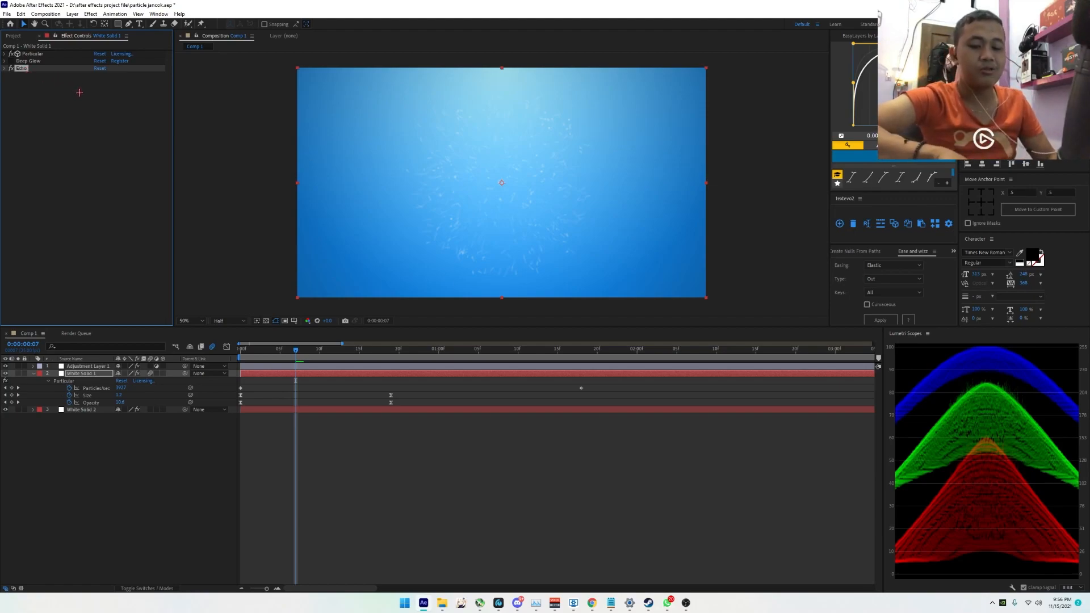
key(ctrl+d)
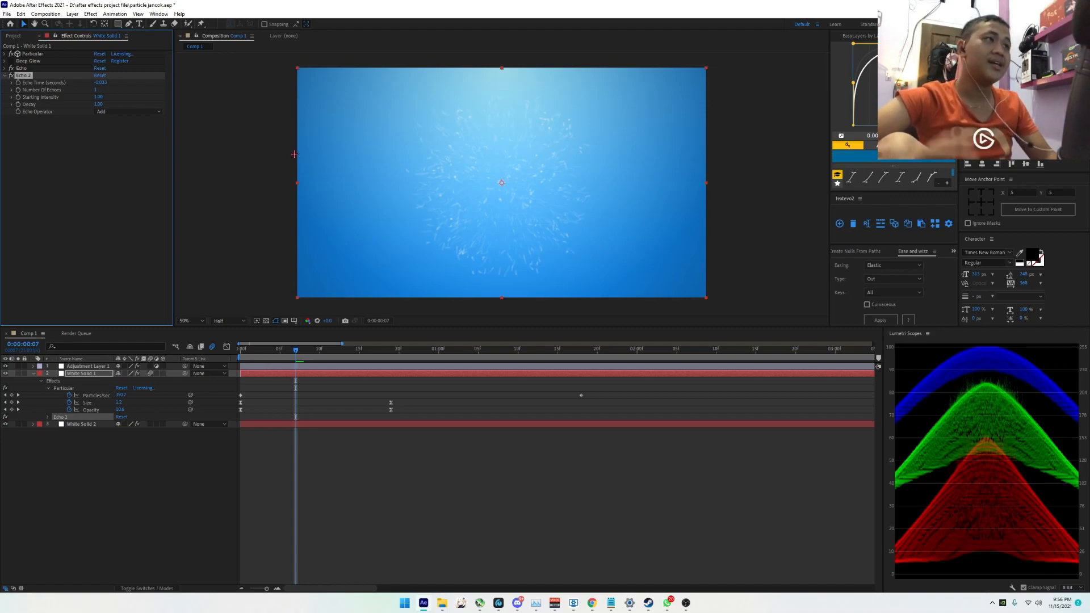
key(Delete)
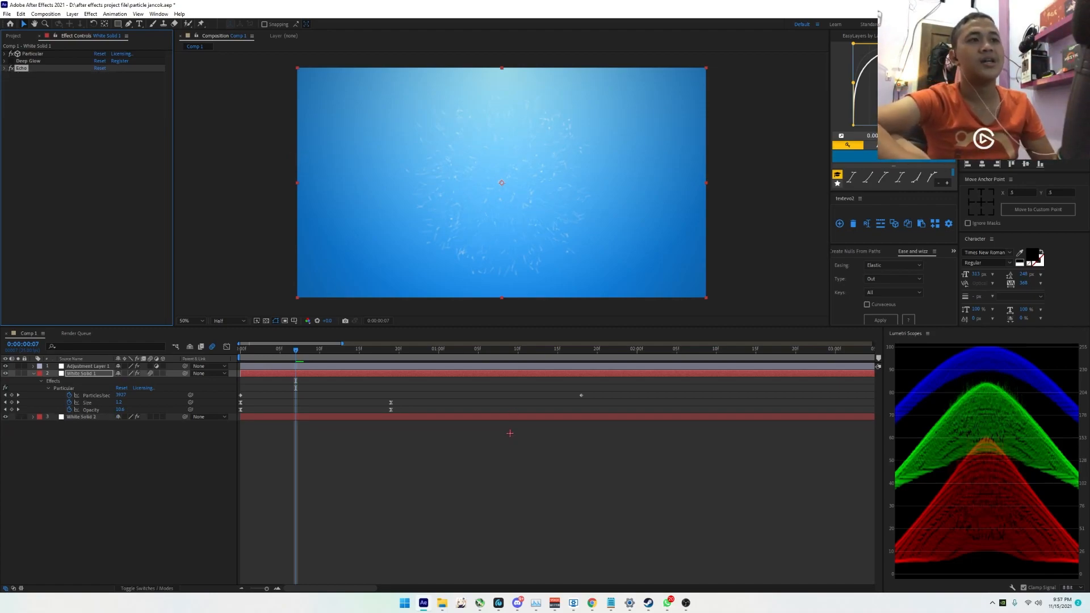
click(241, 351)
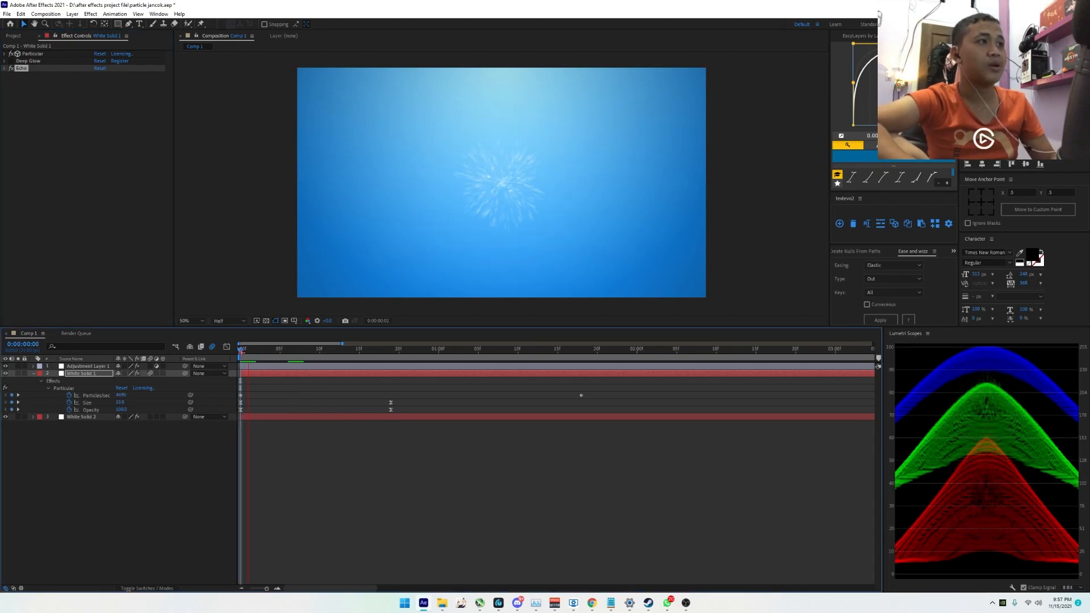
Set the composition preview resolution to Full and play back the particle burst
click(230, 321)
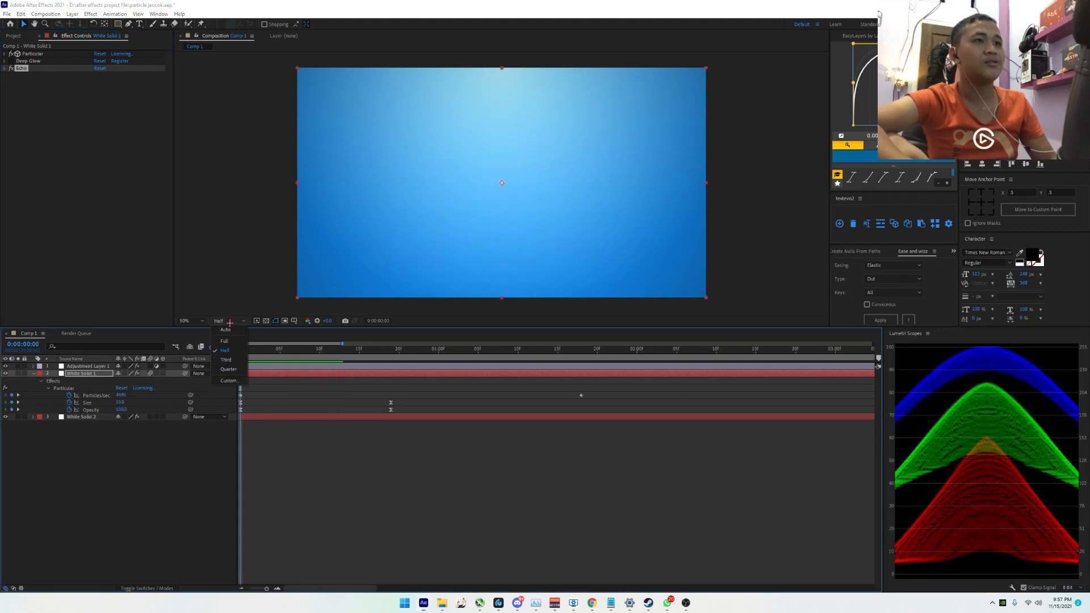
click(226, 342)
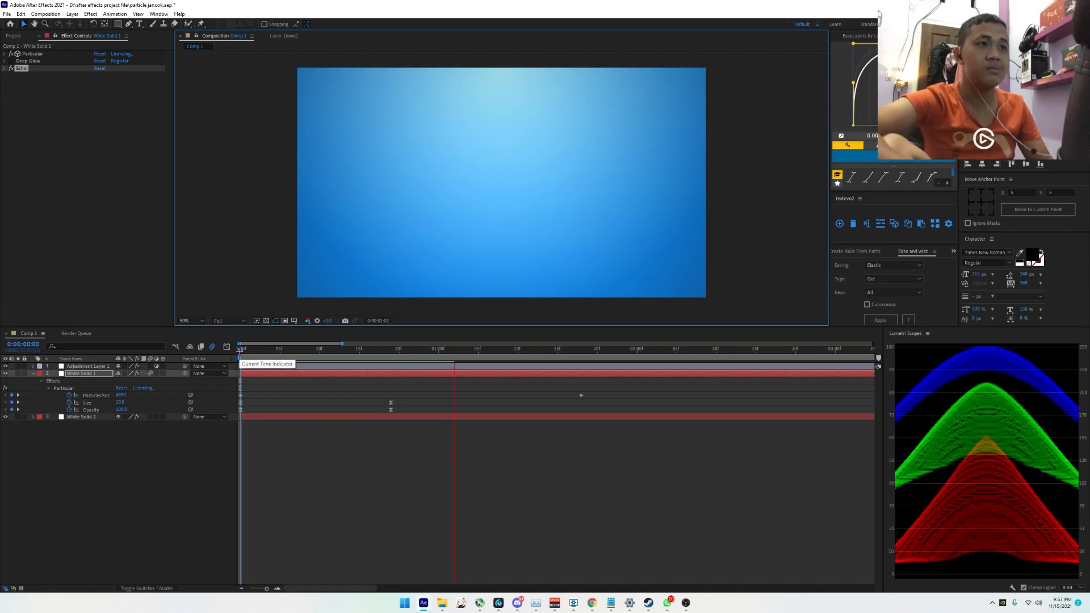
key(space)
key(alt+Tab)
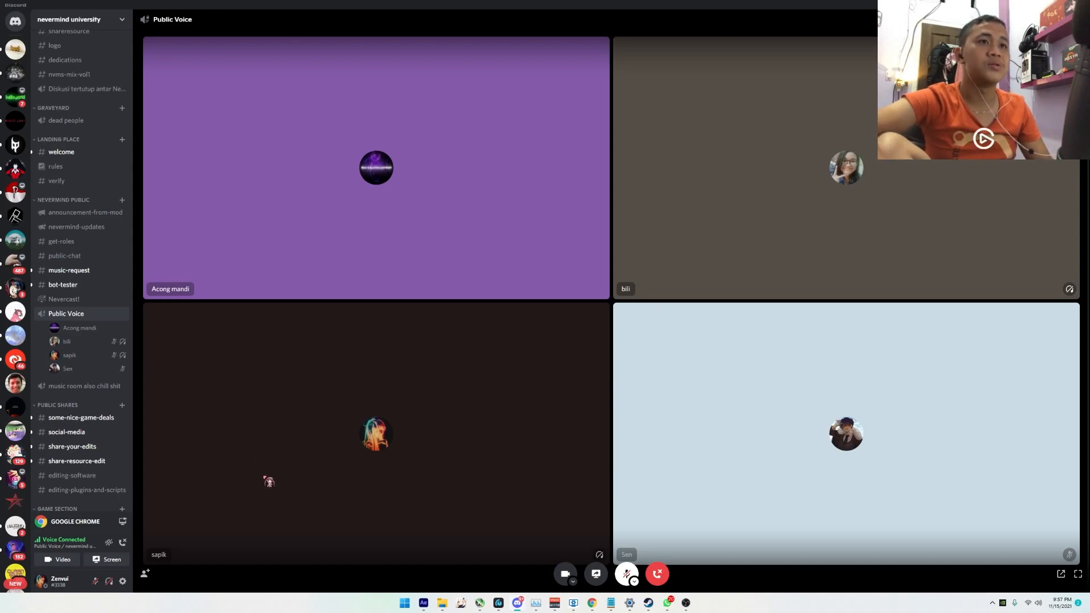
key(alt+Tab)
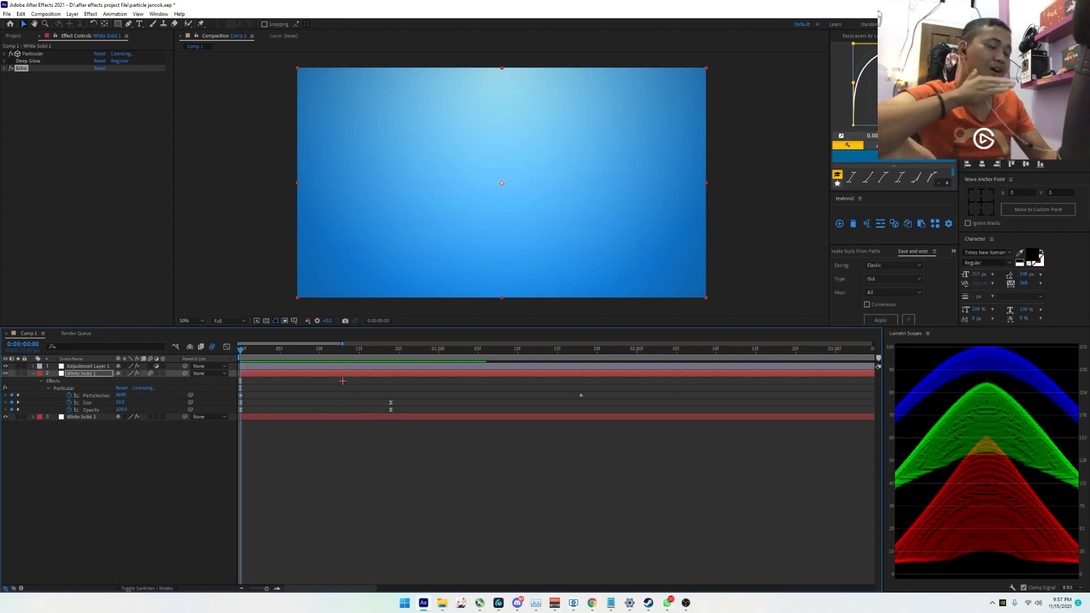
click(246, 349)
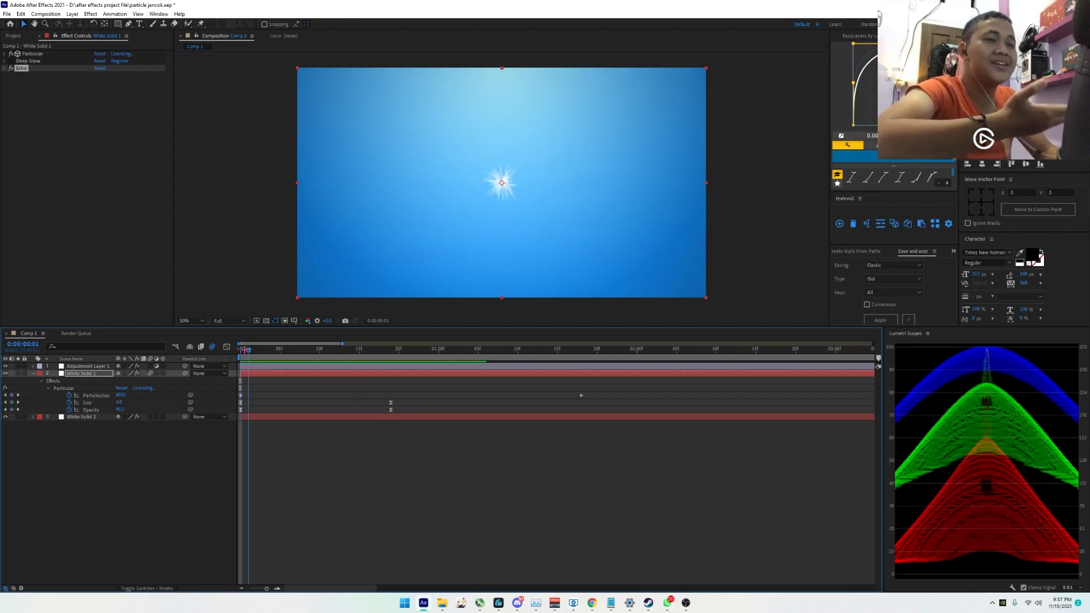
drag(246, 349, 241, 349)
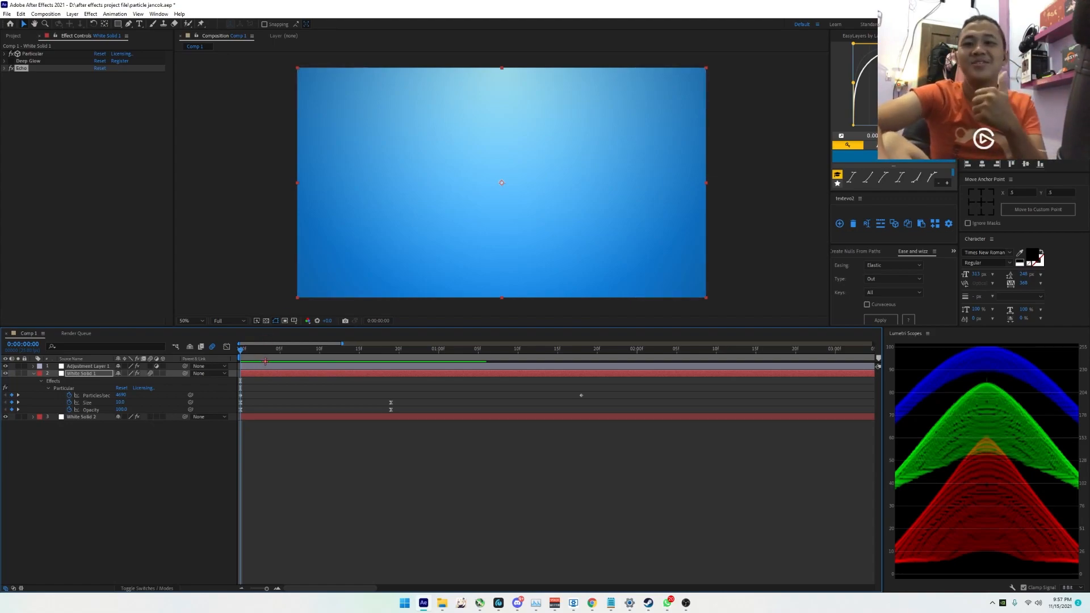
key(super+Tab)
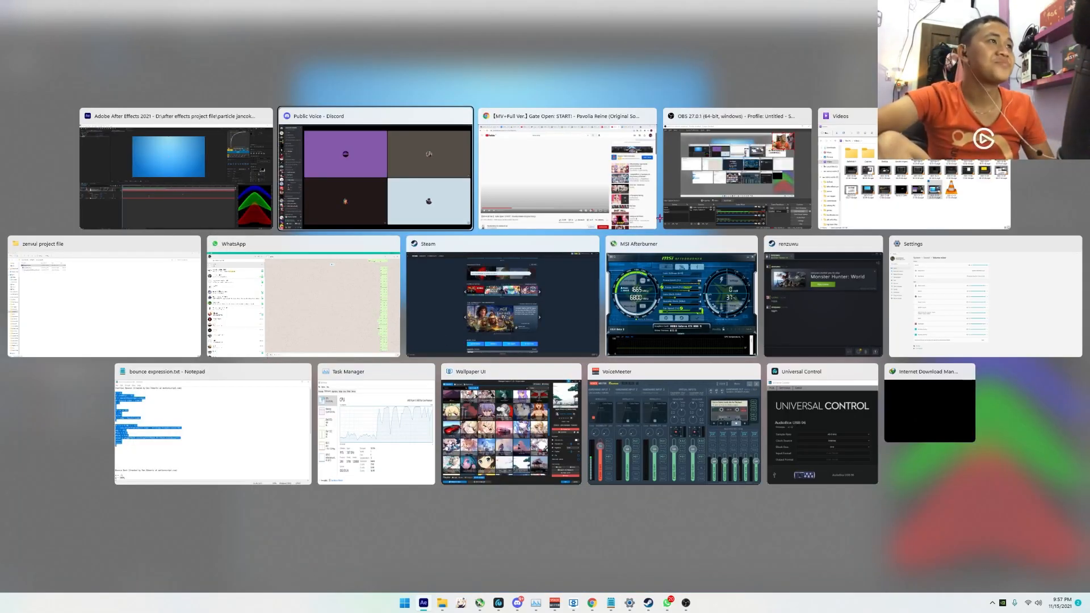
click(775, 187)
click(1008, 308)
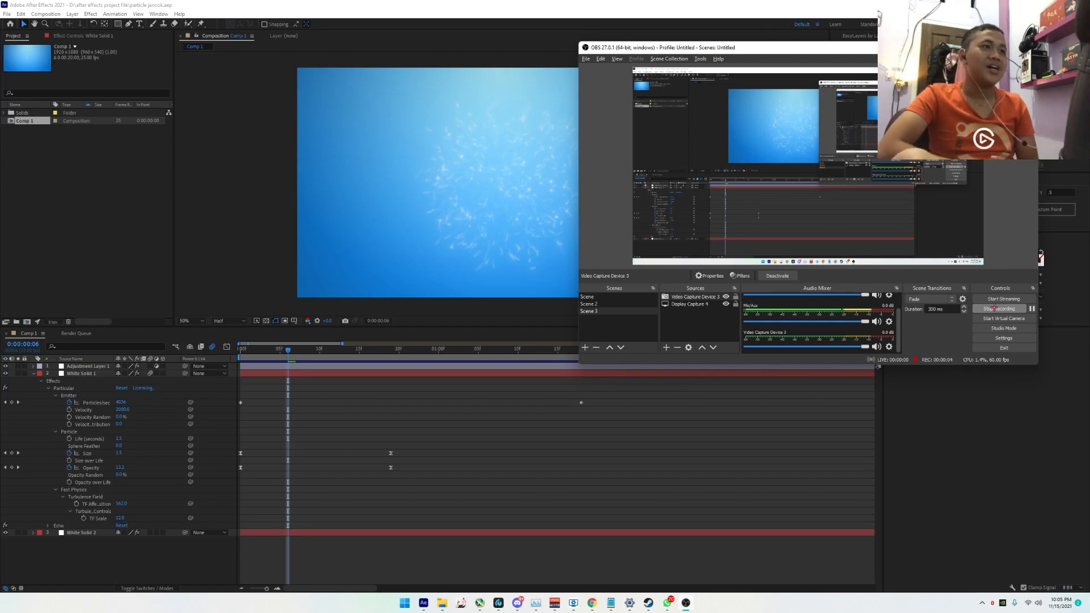
Move to frame 1 and open the Emitter settings of the Particular effect on the White Solid 1 layer
mouse_move(243, 351)
mouse_down()
mouse_move(347, 352)
mouse_move(249, 359)
mouse_up()
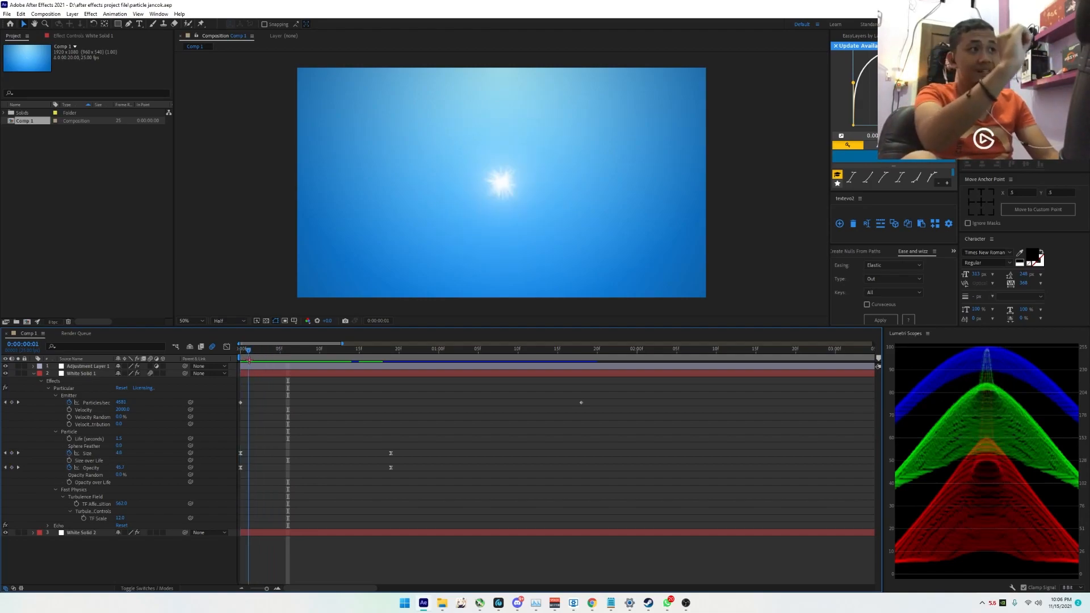
click(338, 374)
click(64, 35)
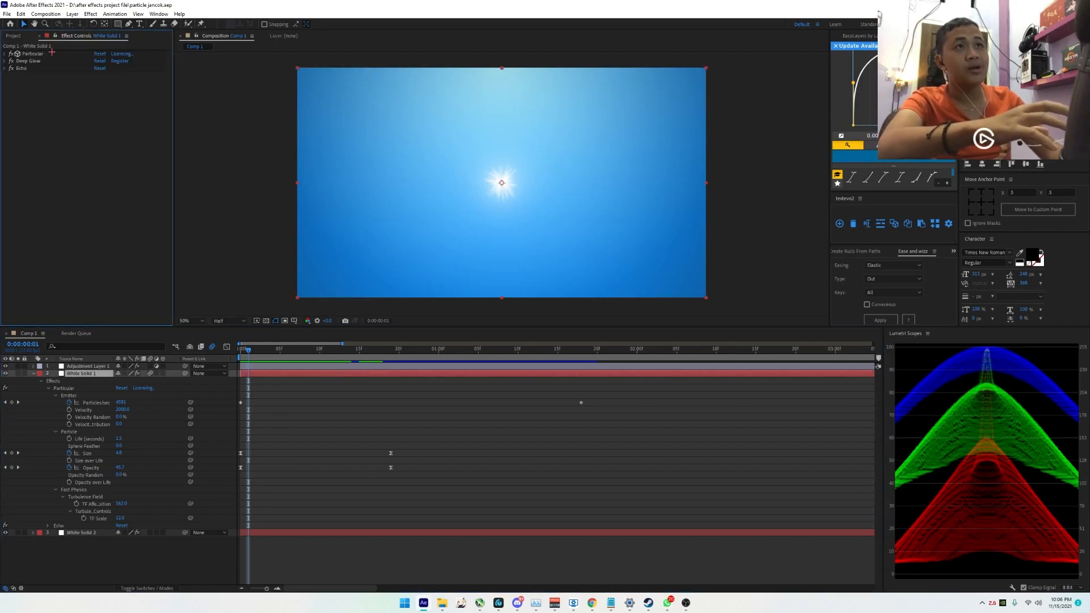
click(5, 53)
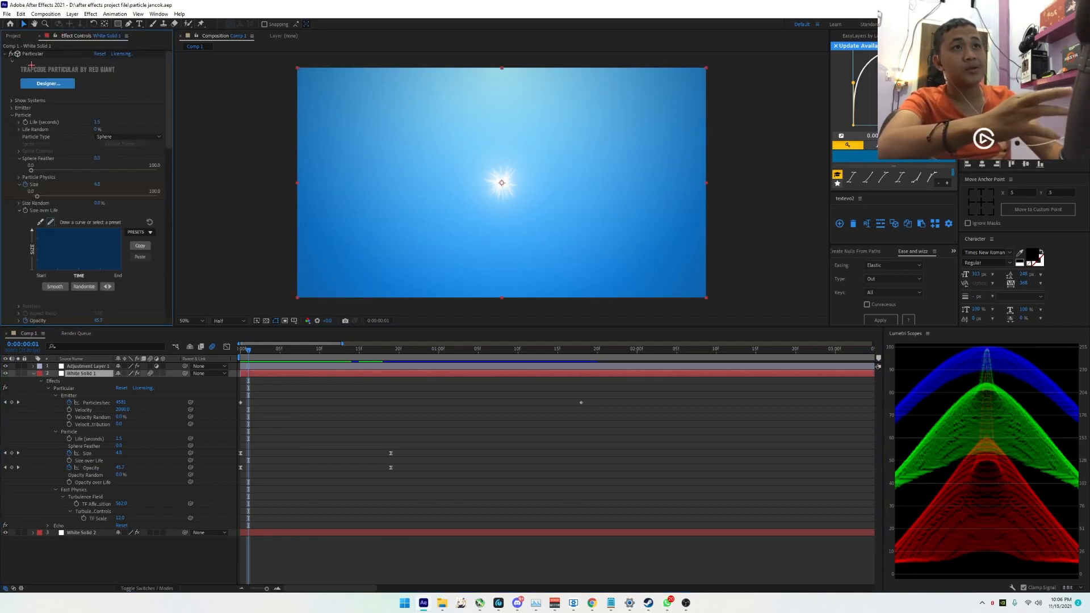
click(11, 108)
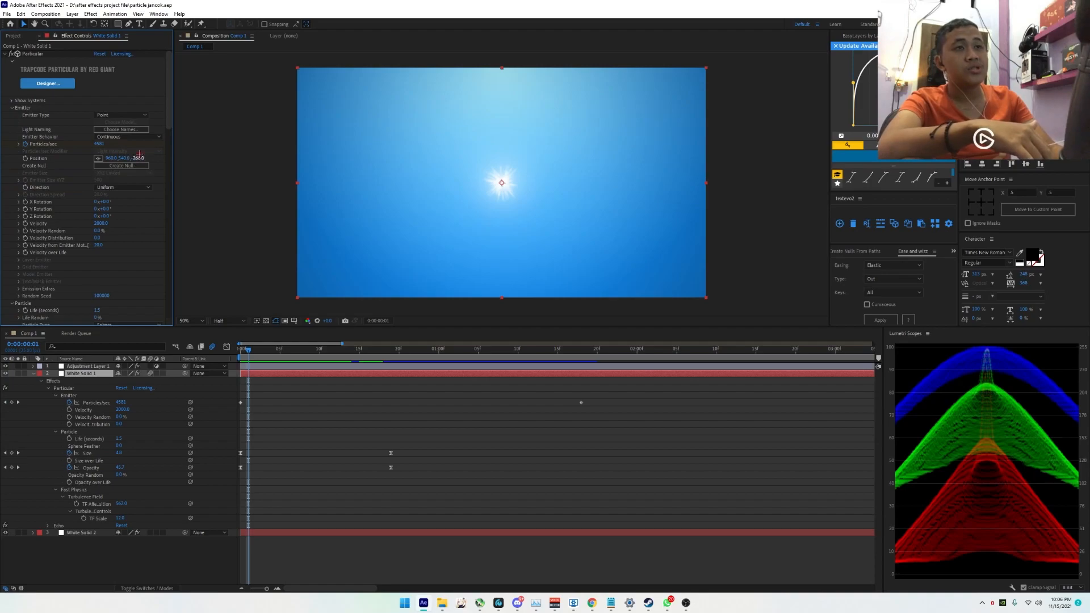
Try a much lower Z value for the Particular emitter's Position and preview the burst from frame 0
drag(137, 158, 51, 163)
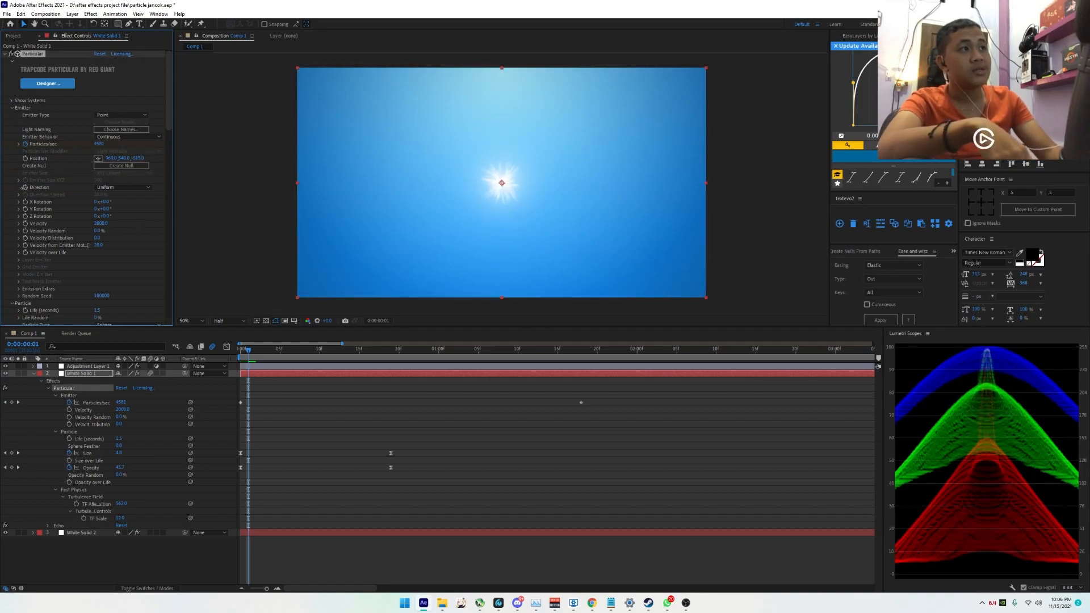
drag(2, 333, 1, 333)
click(242, 353)
click(239, 352)
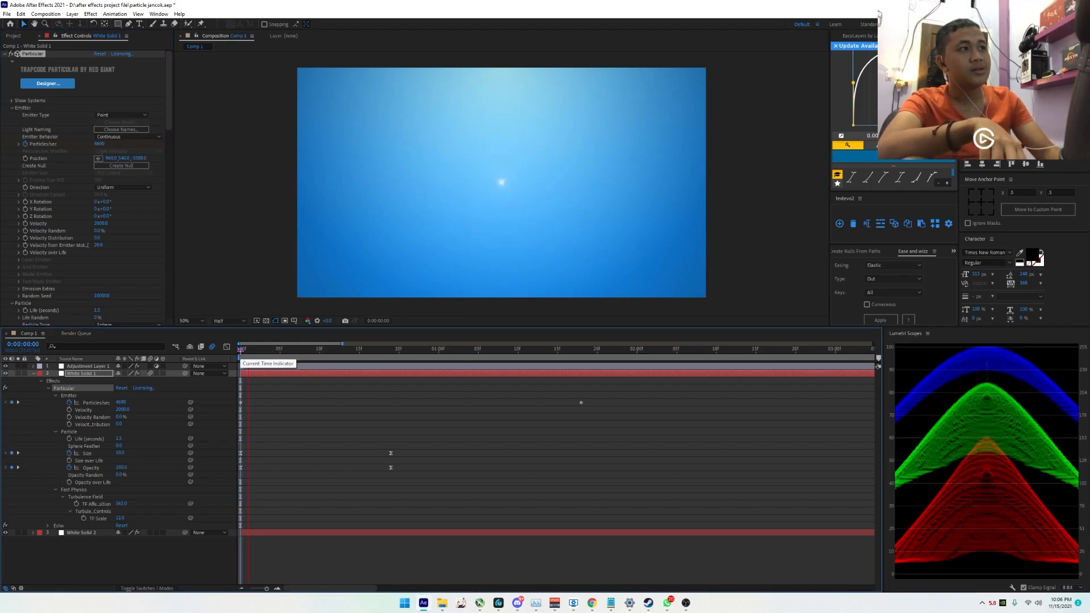
key(space)
Raise the Z value of the Particular emitter's Position and preview the burst from frame 1
drag(140, 158, 482, 171)
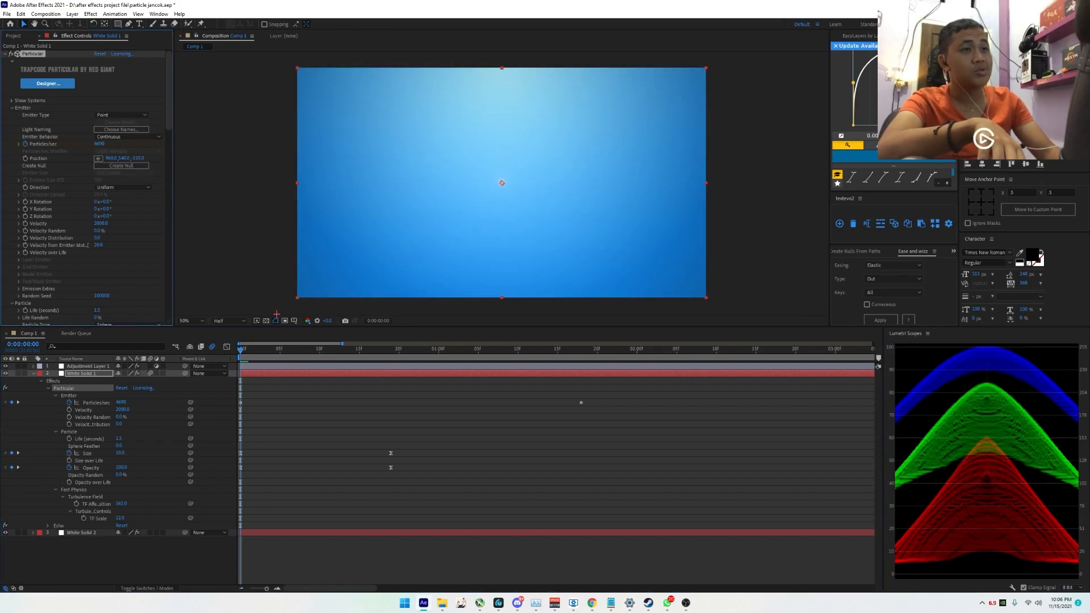
key(Page_Down)
key(space)
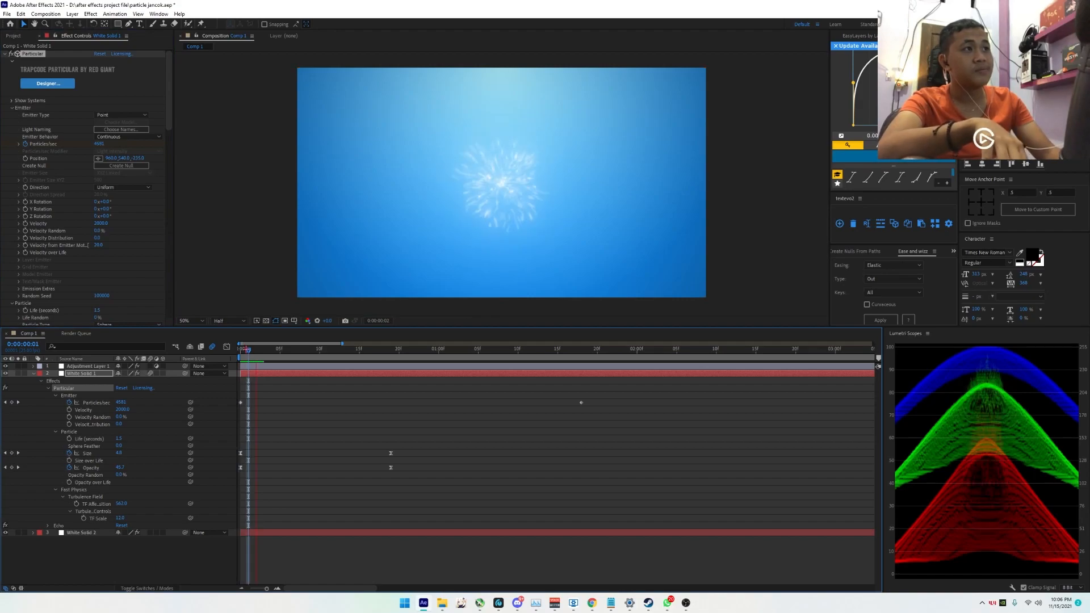
key(space)
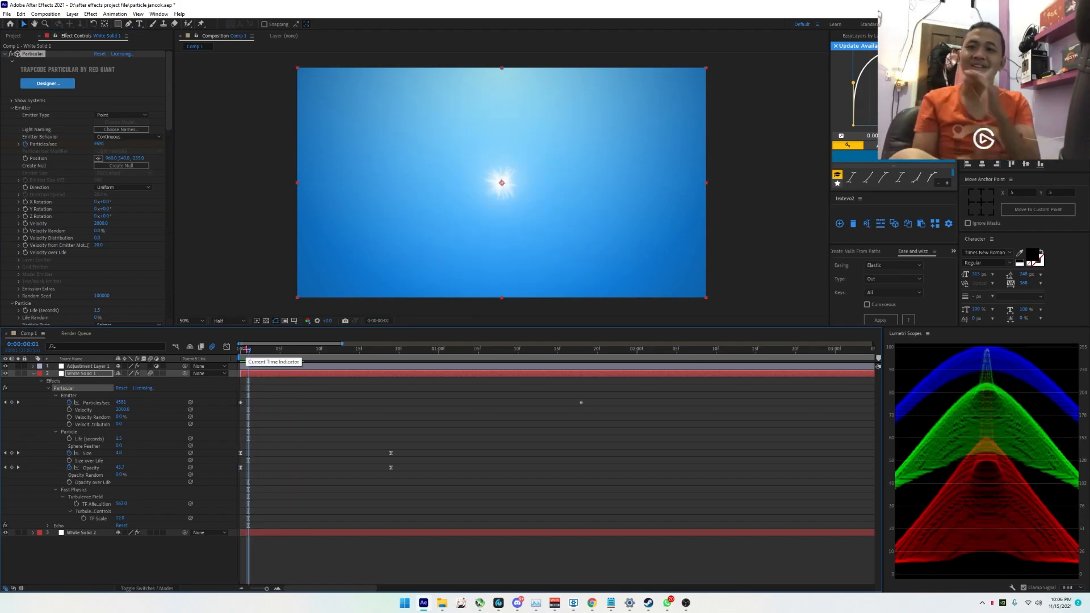
key(super+Tab)
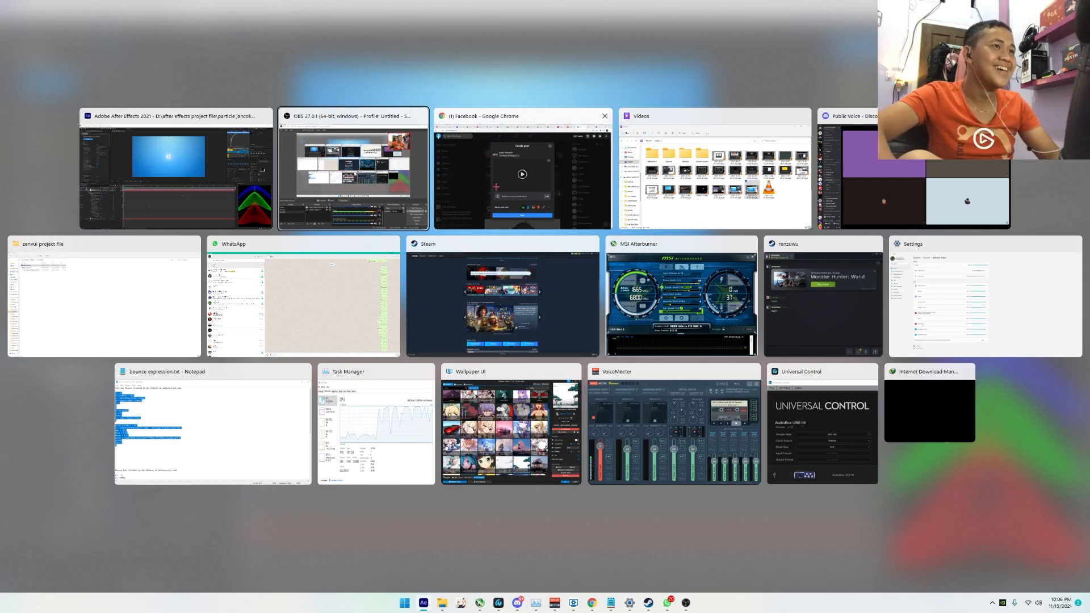
key(Escape)
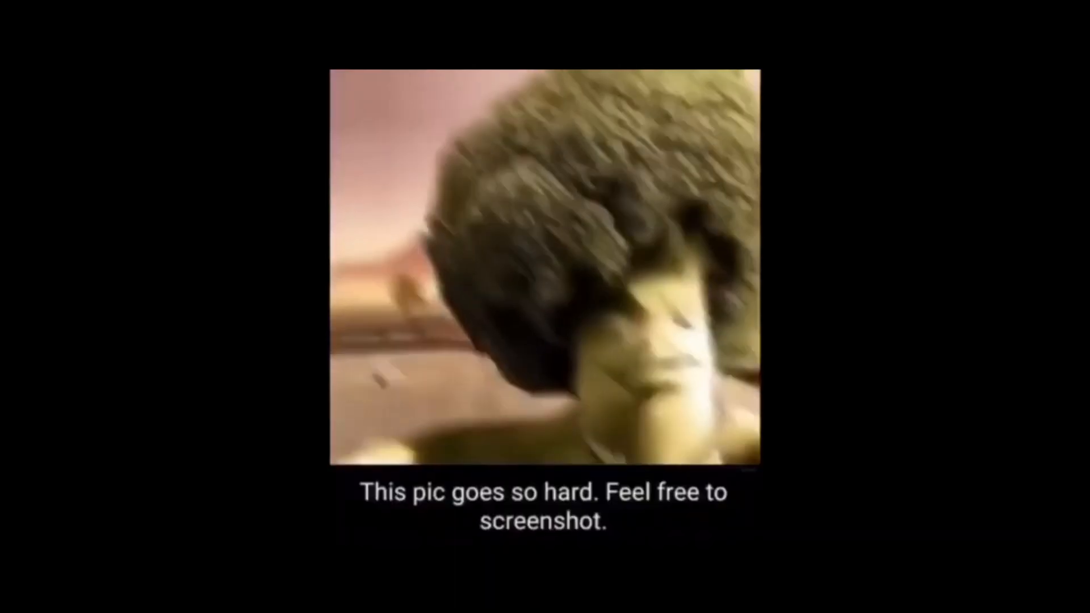